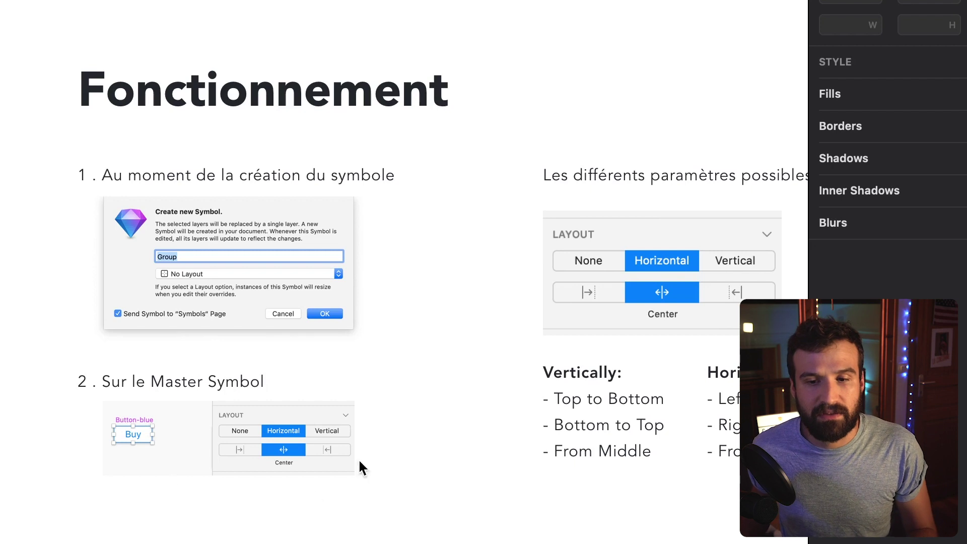
Create a symbol named "Sushi Card" with No Layout from the card's photo, title, description and white background.
scroll(144, 326, "right", 10)
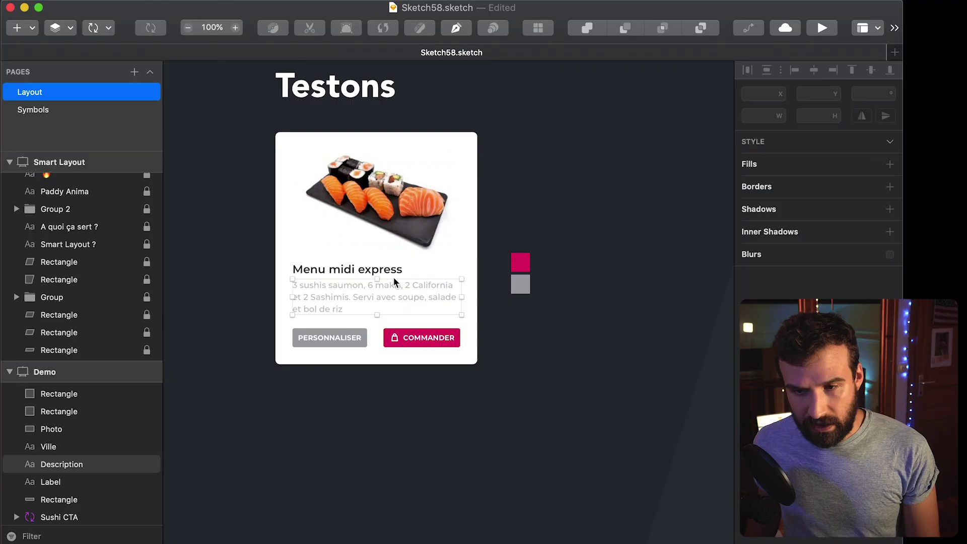
left_click(375, 297)
left_click(384, 272, "shift")
left_click(395, 160, "shift")
left_click(399, 141, "shift")
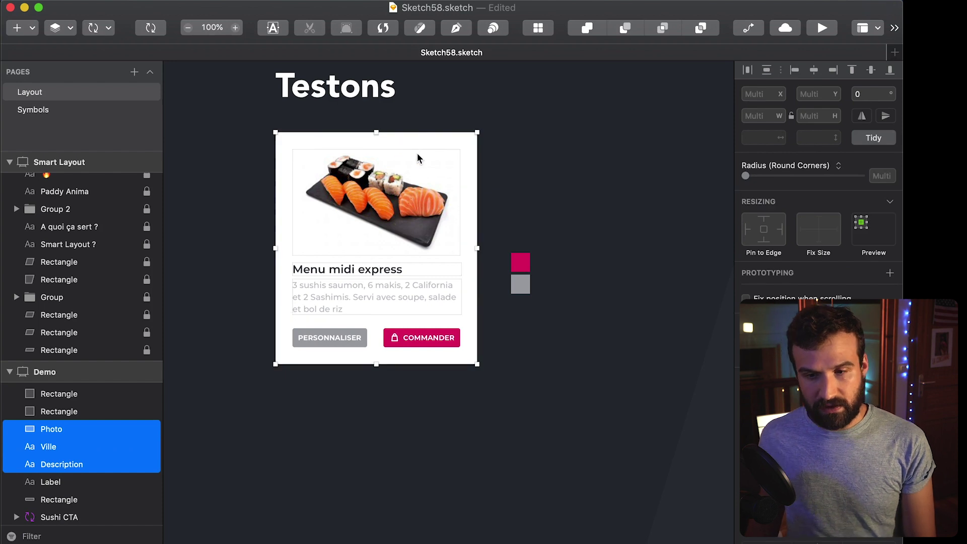
left_click(149, 29)
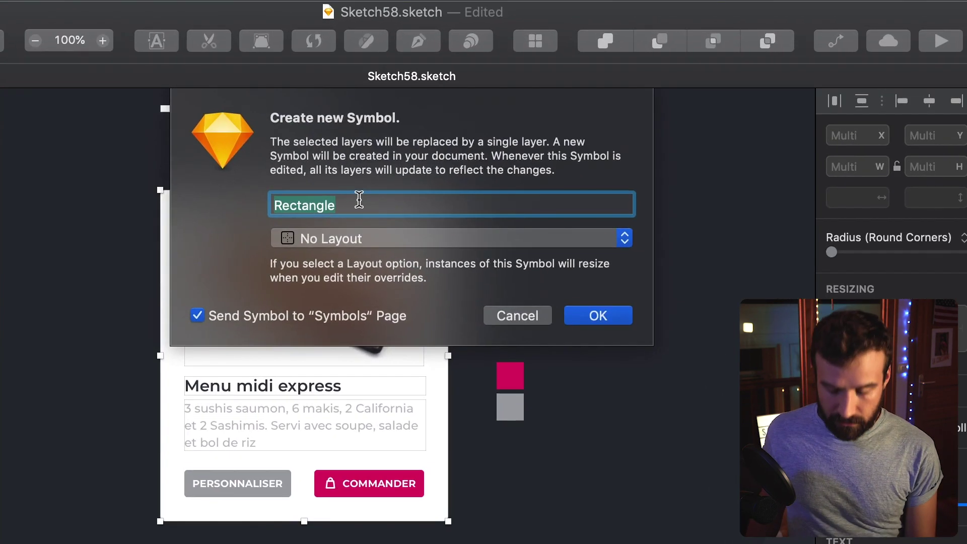
type("Sushi Card")
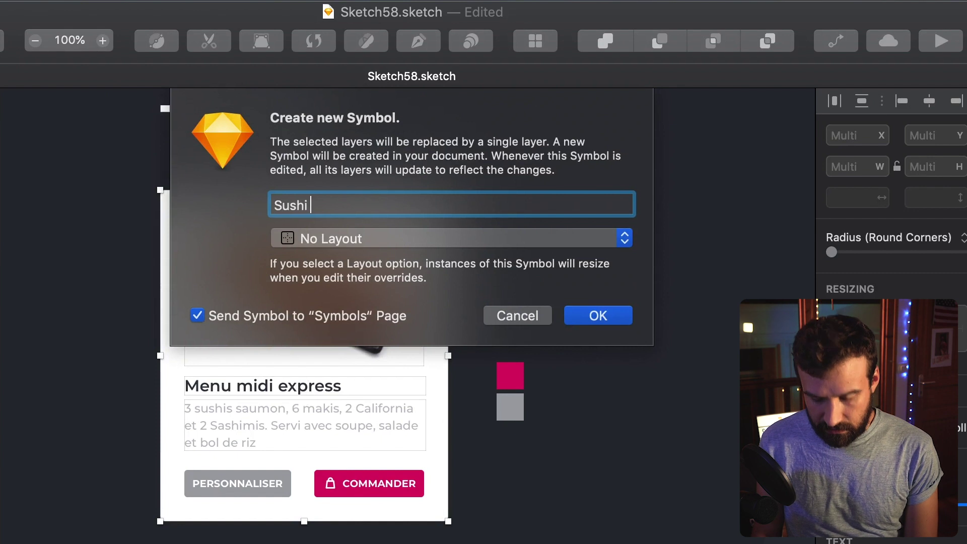
left_click(302, 238)
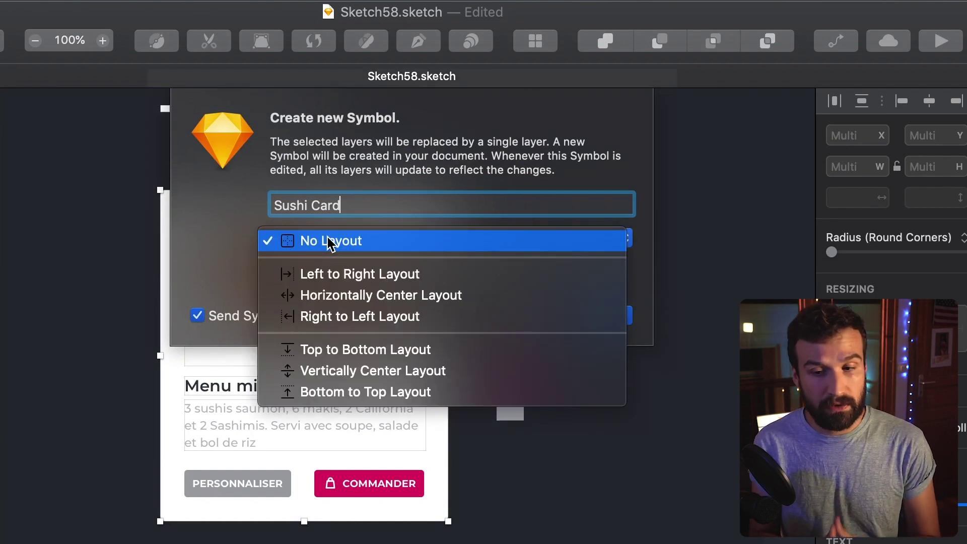
left_click(328, 242)
left_click(612, 322)
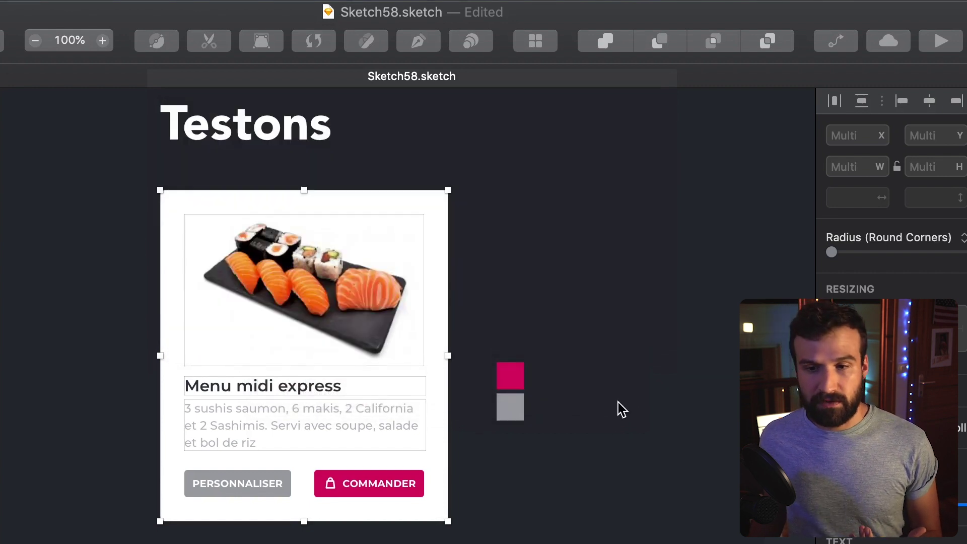
left_click(598, 285)
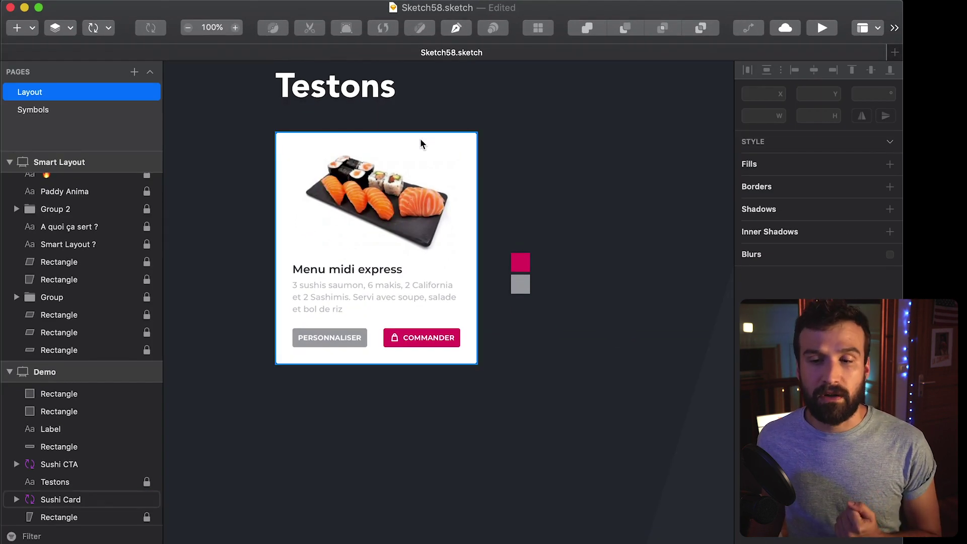
Open the Sushi Card symbol's source, try the Horizontal layout, and restore the layout to None.
double_click(421, 144)
left_click(300, 128)
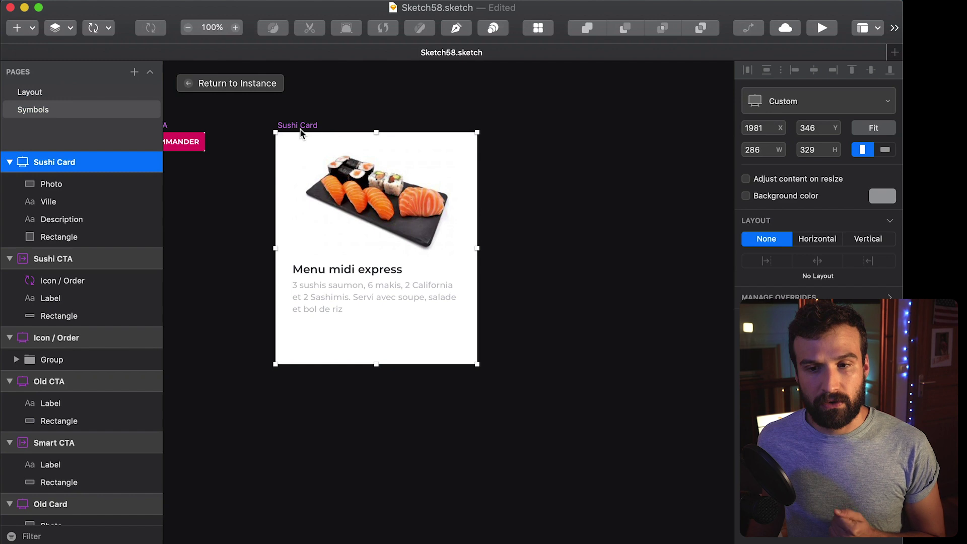
left_click(817, 239)
left_click(772, 239)
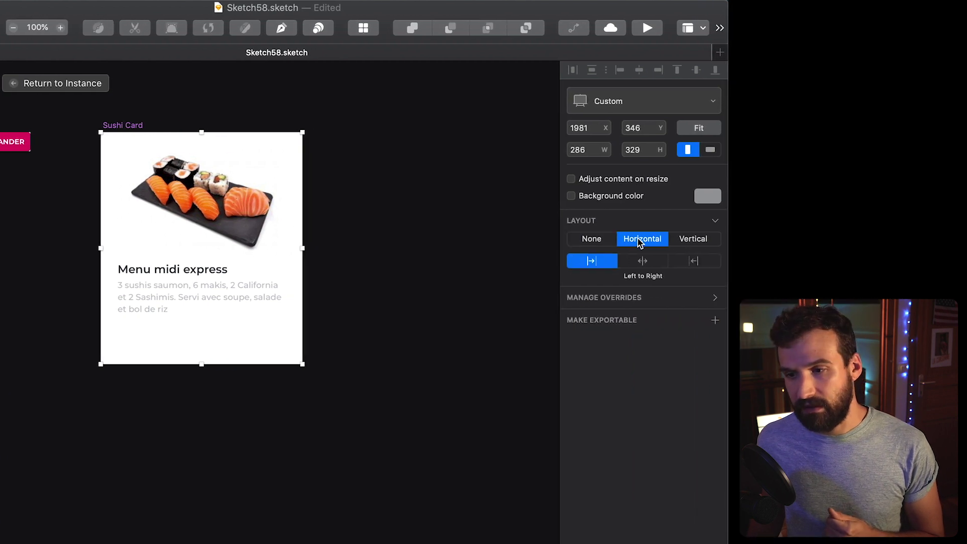
left_click(648, 242)
left_click(591, 242)
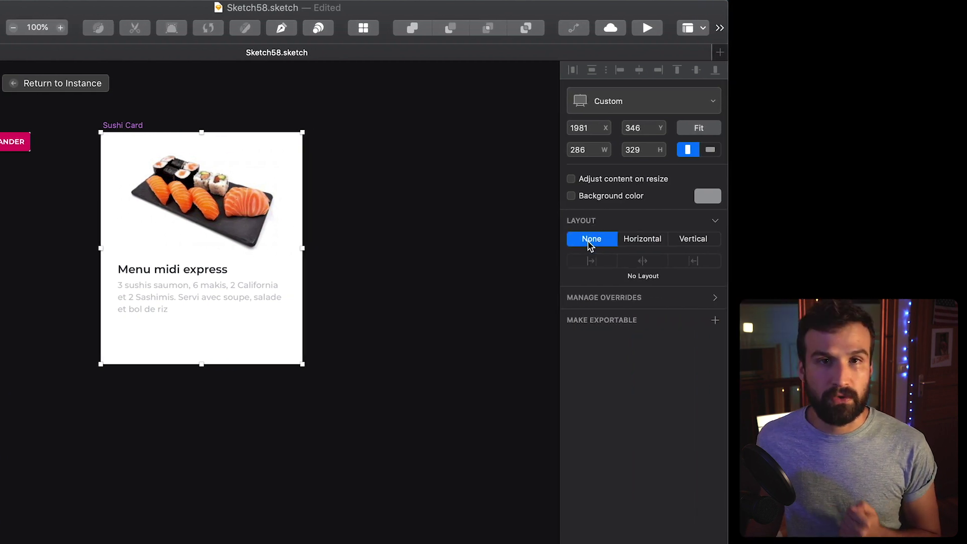
Set the Sushi Card symbol's layout to Horizontal, Left to Right, and return to the instance.
key("Escape")
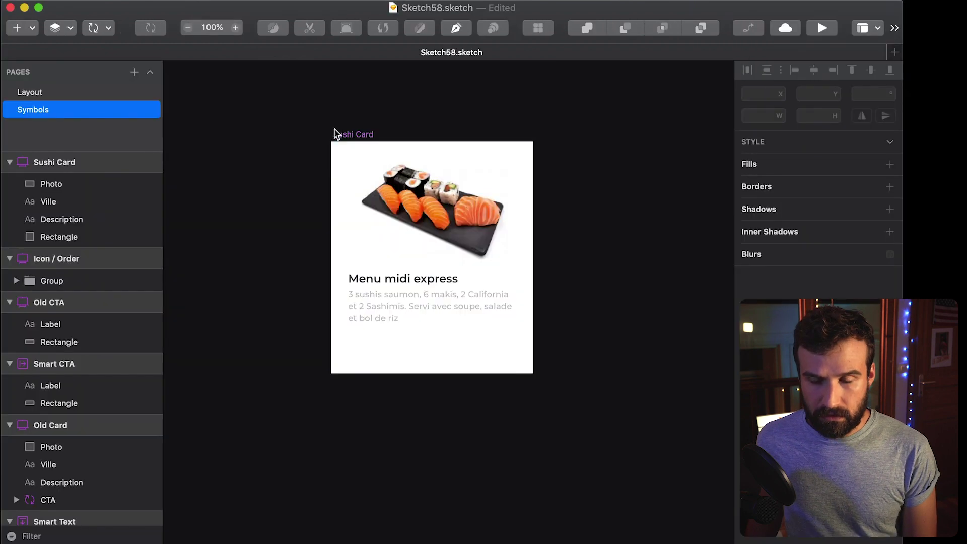
left_click(104, 125)
left_click(67, 228)
left_click(355, 134)
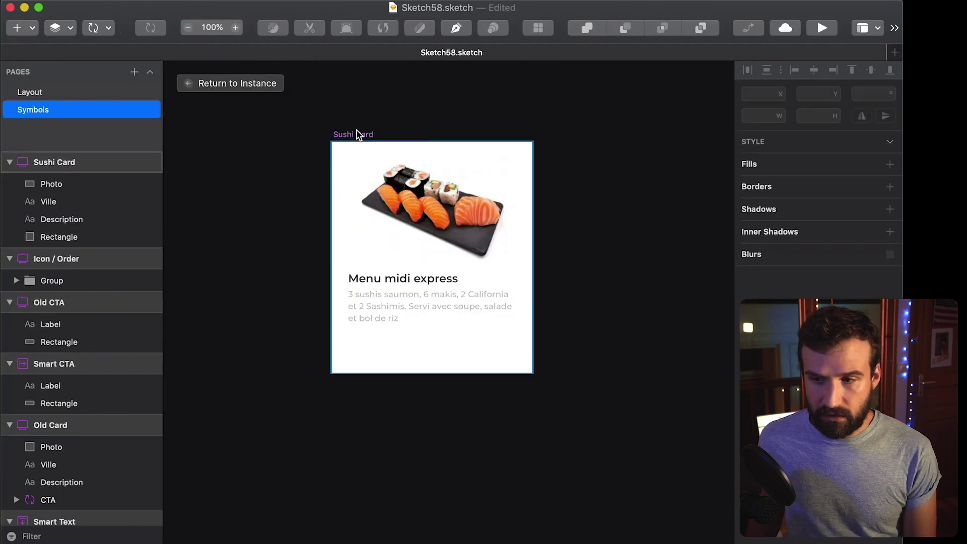
left_click(813, 240)
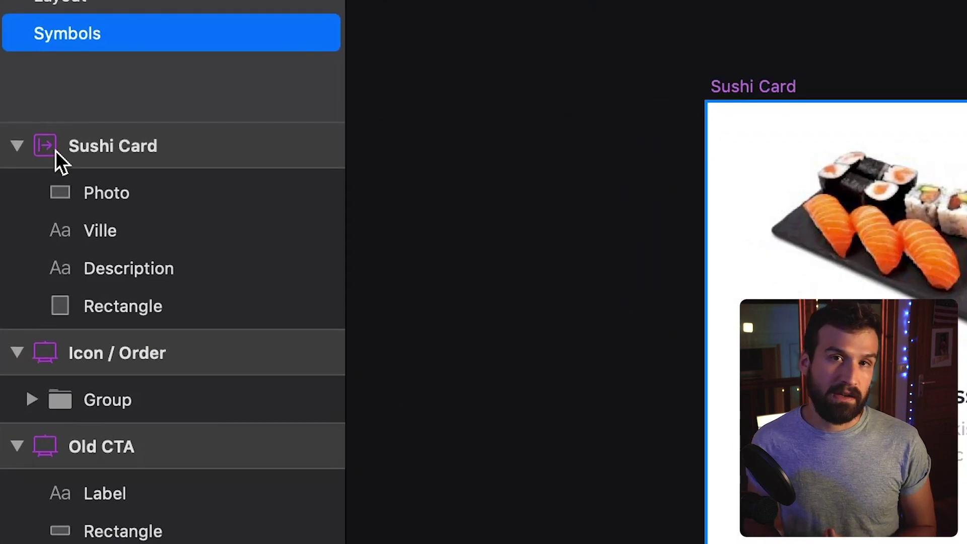
left_click(640, 371)
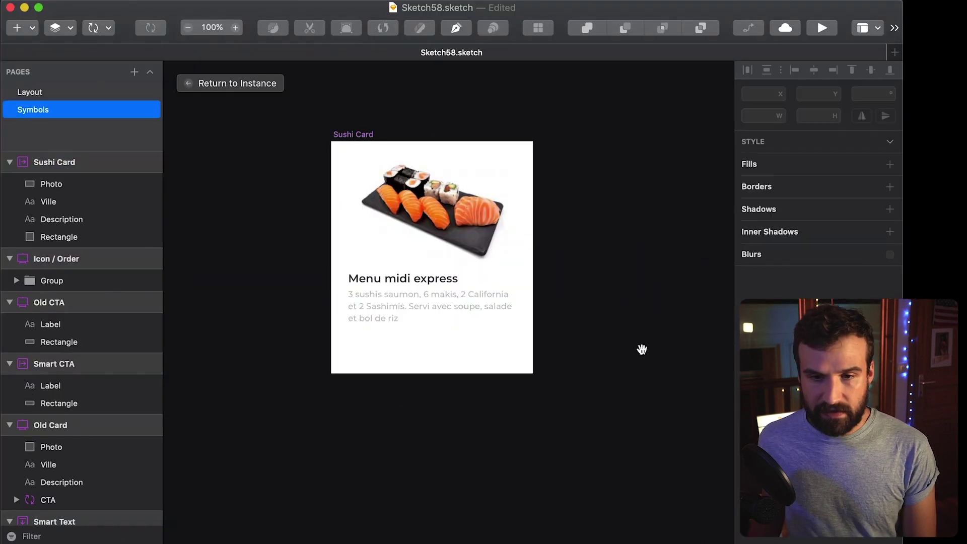
left_click_drag(351, 135, 335, 147)
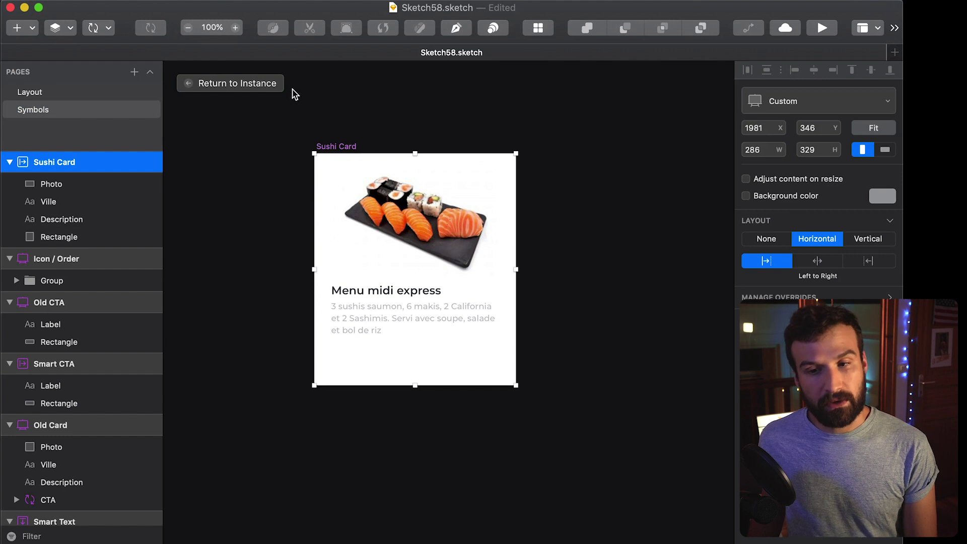
left_click(260, 83)
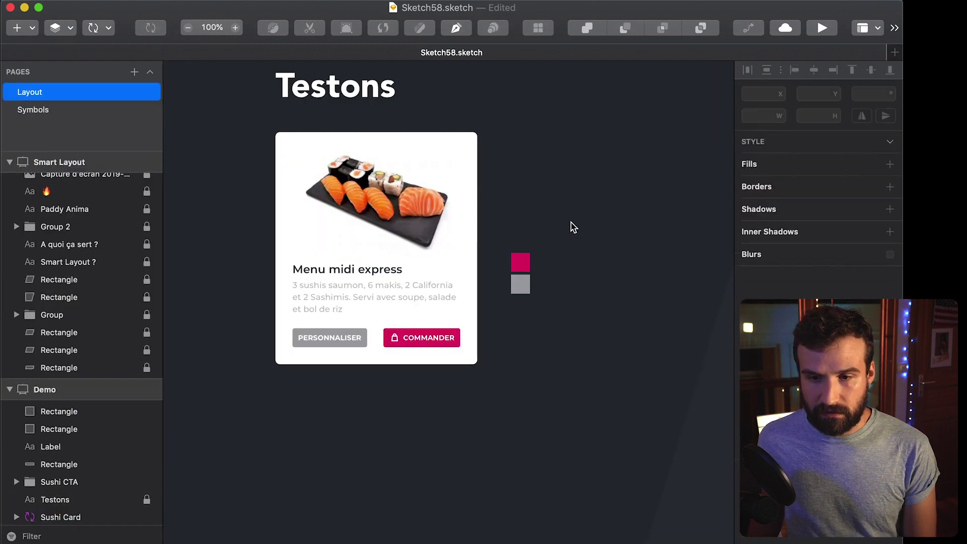
Duplicate the Sushi Card twice past the colour swatches, placing the copies side by side at X 797 and X 1108.
scroll(575, 242, "right", 3)
left_click_drag(252, 247, 705, 250)
scroll(630, 356, "right", 5)
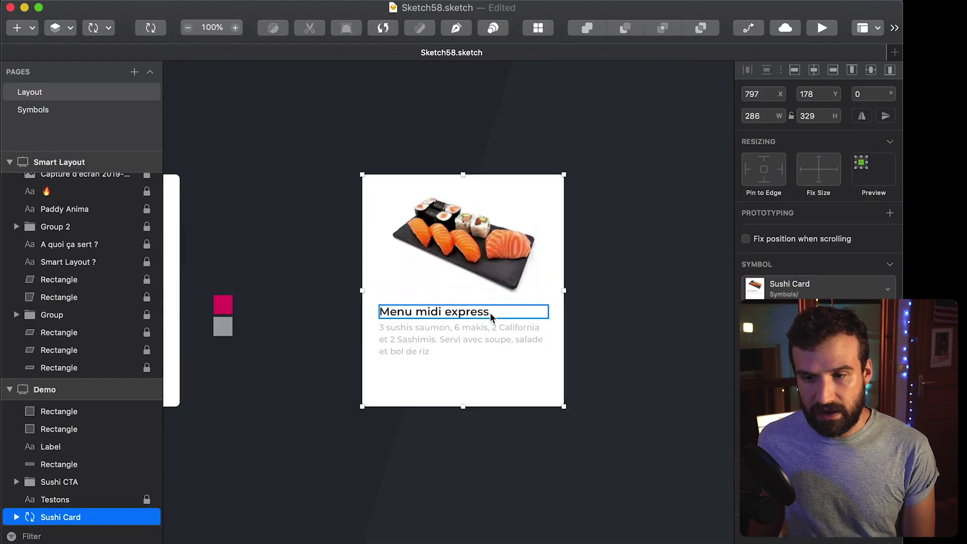
left_click_drag(311, 270, 516, 266)
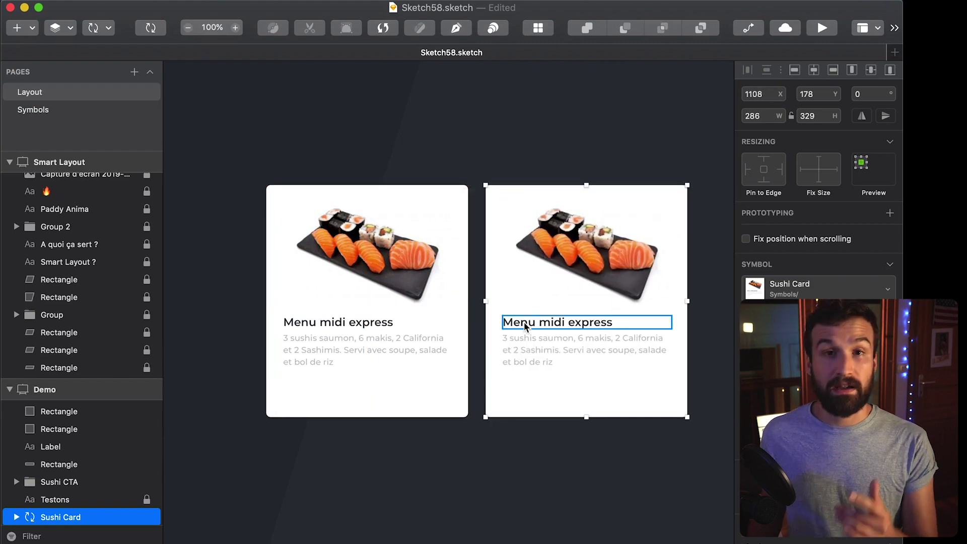
Override the Ville title of the second card copy with "Menu Saumon XL pour les gros mangeurs".
left_click(818, 377)
type("Menu Saum")
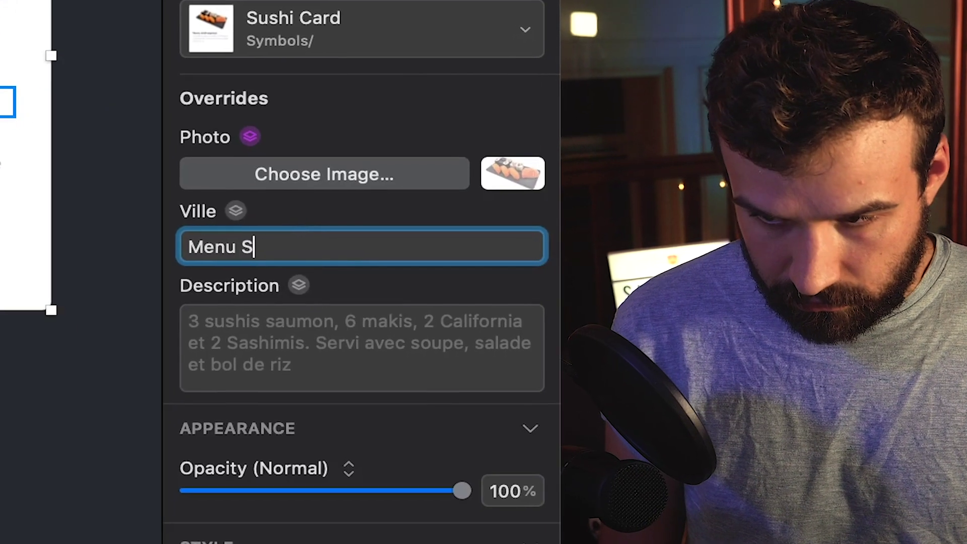
type("on XL pour les gros mangeurs")
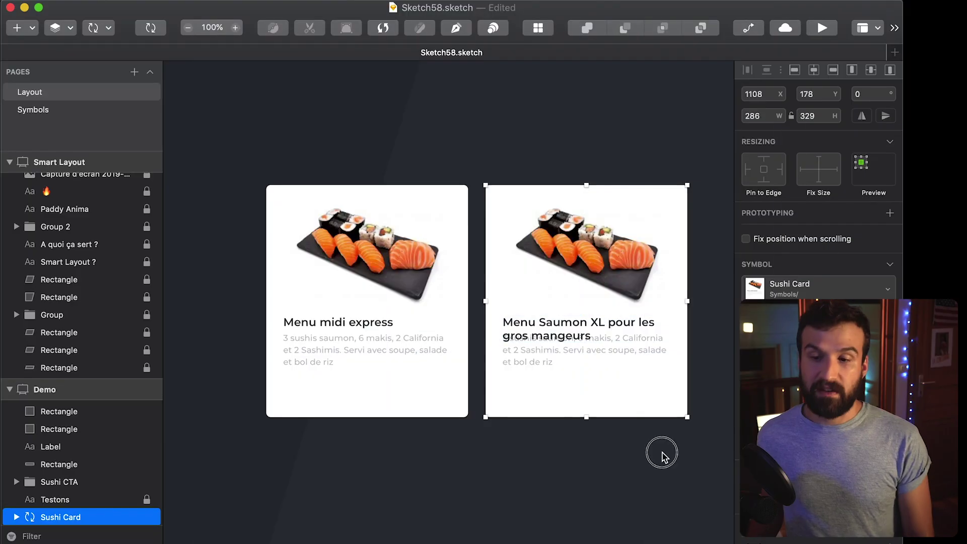
left_click(662, 454)
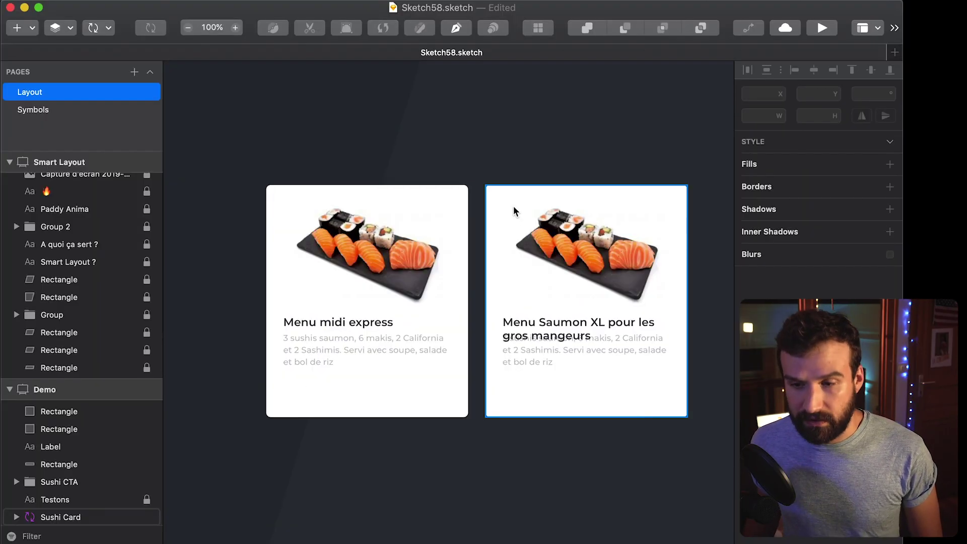
Open the Sushi Card symbol's source from the instance and set its layout to Vertical.
double_click(513, 205)
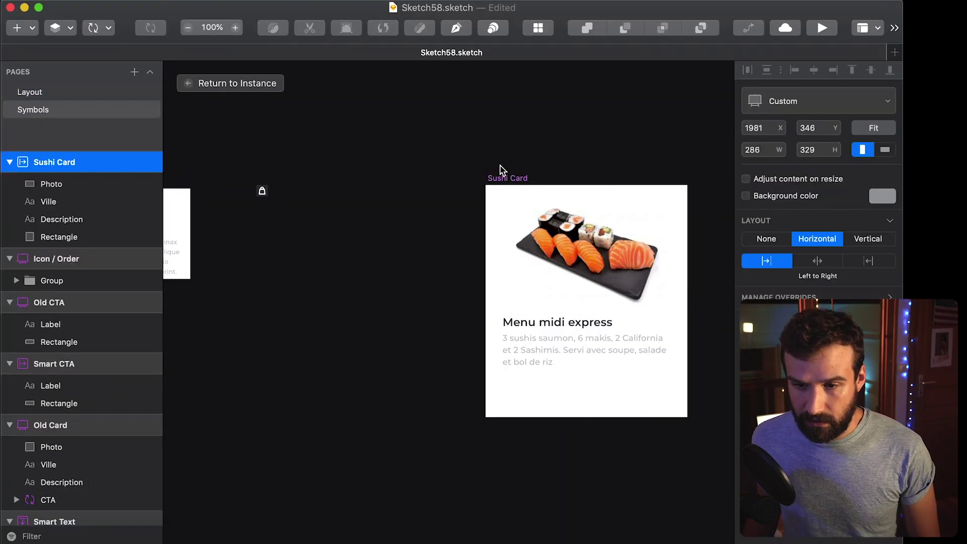
left_click(501, 179)
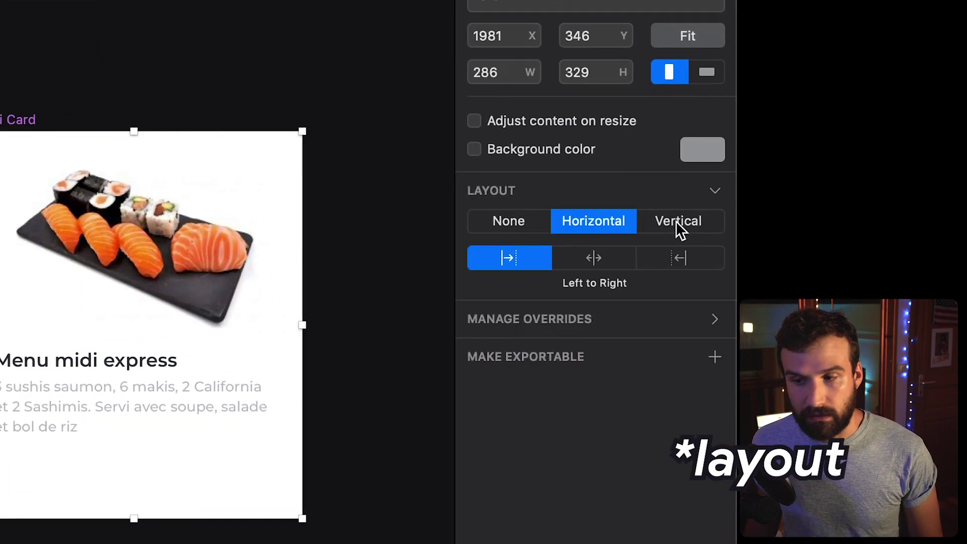
left_click(671, 223)
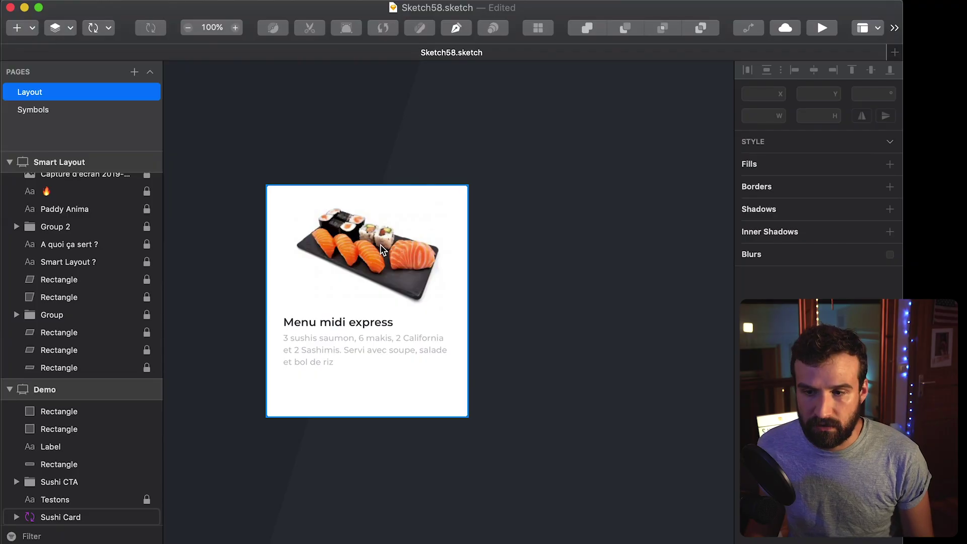
Duplicate the remaining Sushi Card copy to X 1107 with the title "Menu Saumon XL pour les gros mangeurs".
left_click(383, 212)
scroll(420, 166, "right", 2)
left_click_drag(348, 342, 567, 343)
left_click(673, 504)
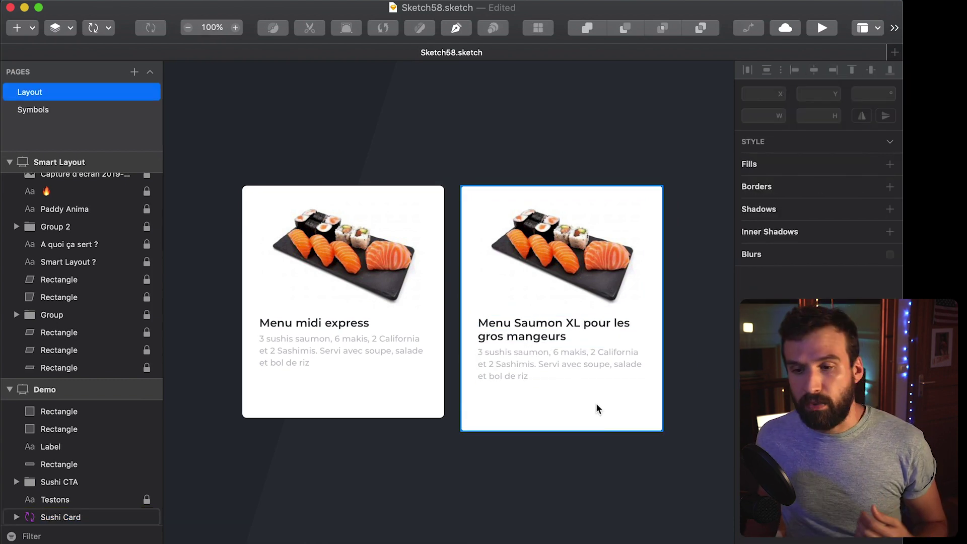
Open the second card's title text for editing and reposition the card at X 1115, Y 168,5.
left_click(593, 345)
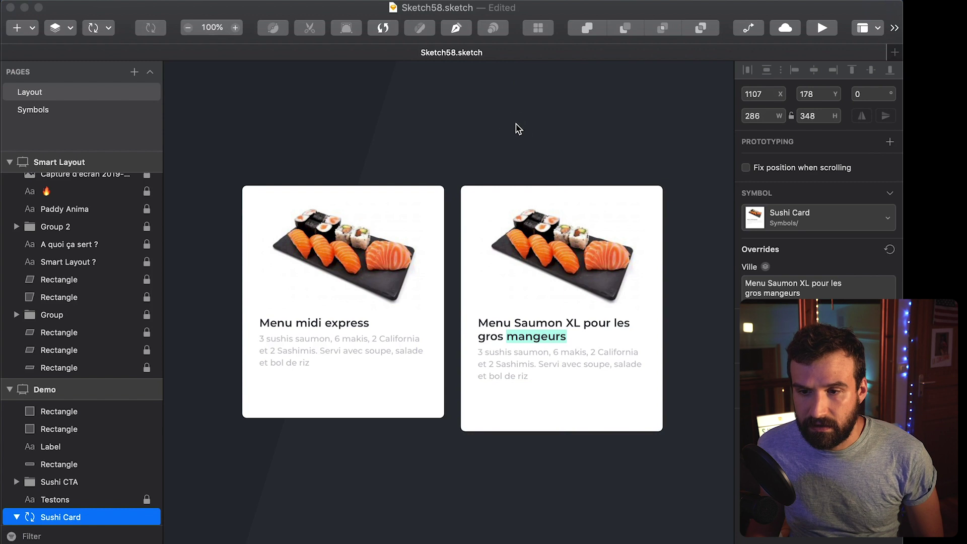
double_click(485, 187)
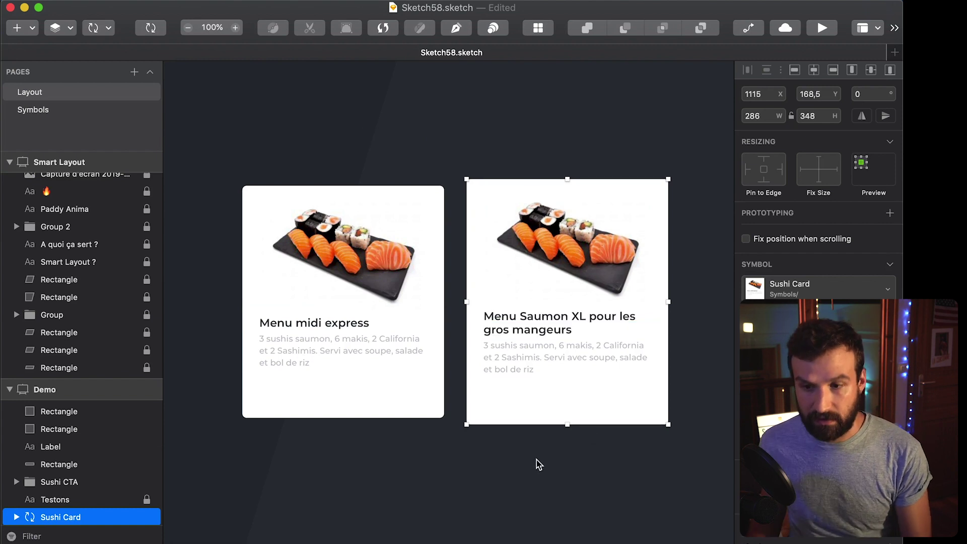
left_click(538, 462)
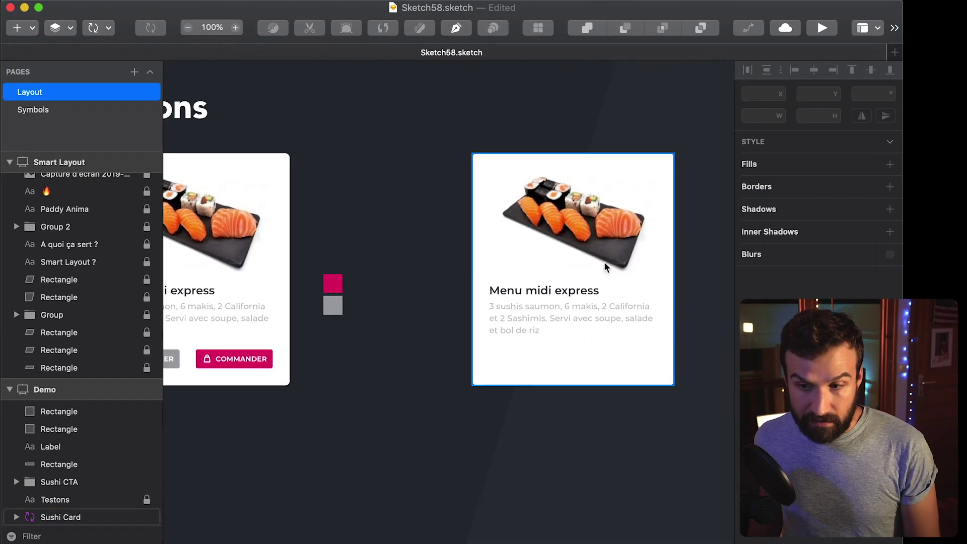
Set up two adjacent Sushi Card copies with new photos and the titles "Menu Sashimi Saumon" and "Manu Saulmon Rolls végétarien".
left_click(597, 247)
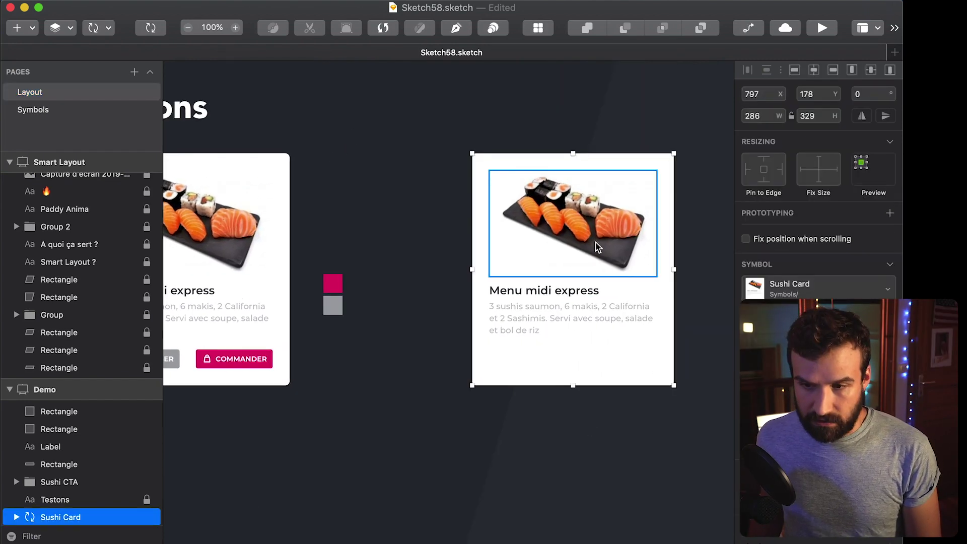
left_click(585, 406)
left_click(521, 303)
left_click_drag(529, 404, 437, 407)
left_click_drag(444, 332, 263, 351)
left_click_drag(303, 276, 508, 312)
key("Escape")
left_click(344, 306)
scroll(344, 306, "left", 2)
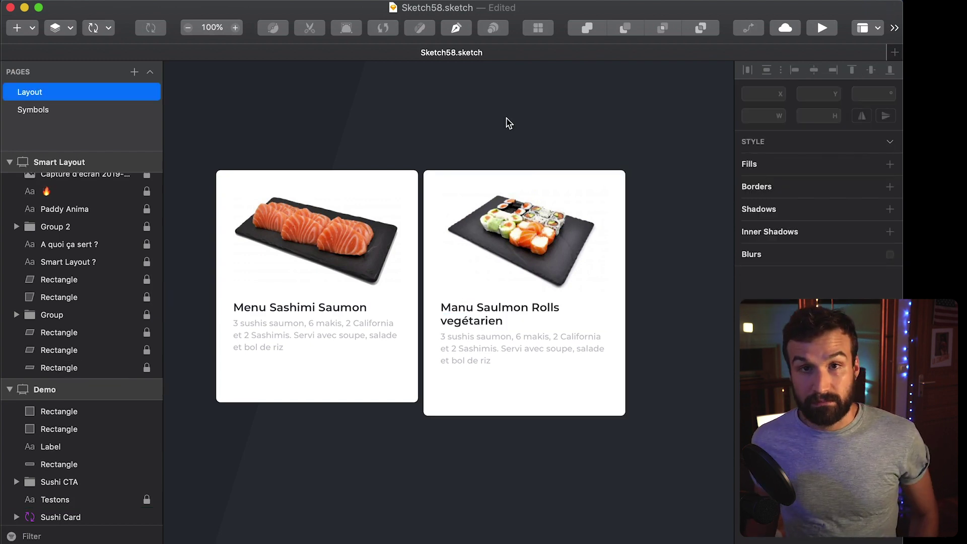
Replace the description of the "Manu Saulmon Rolls végétarien" card with "Des petits rouleaux très bons".
left_click(513, 385)
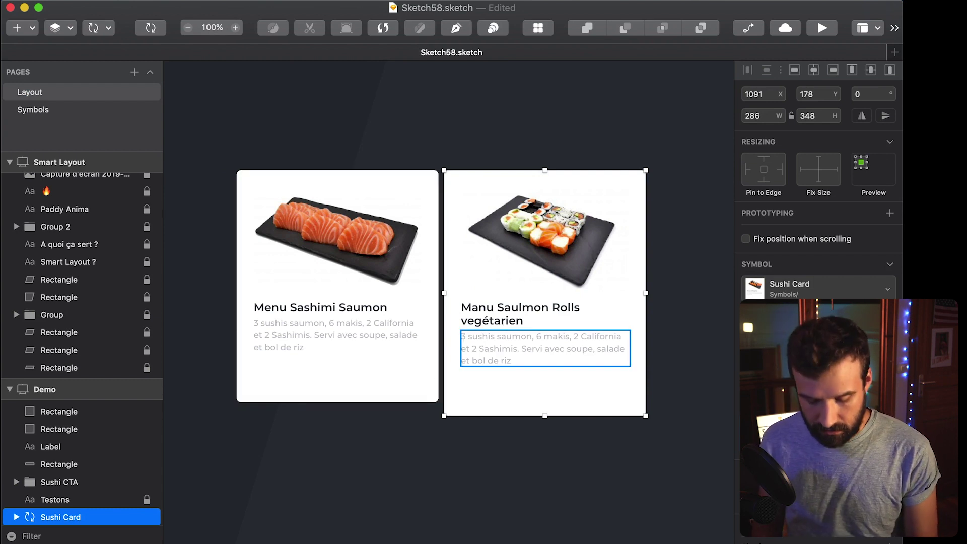
key("Return")
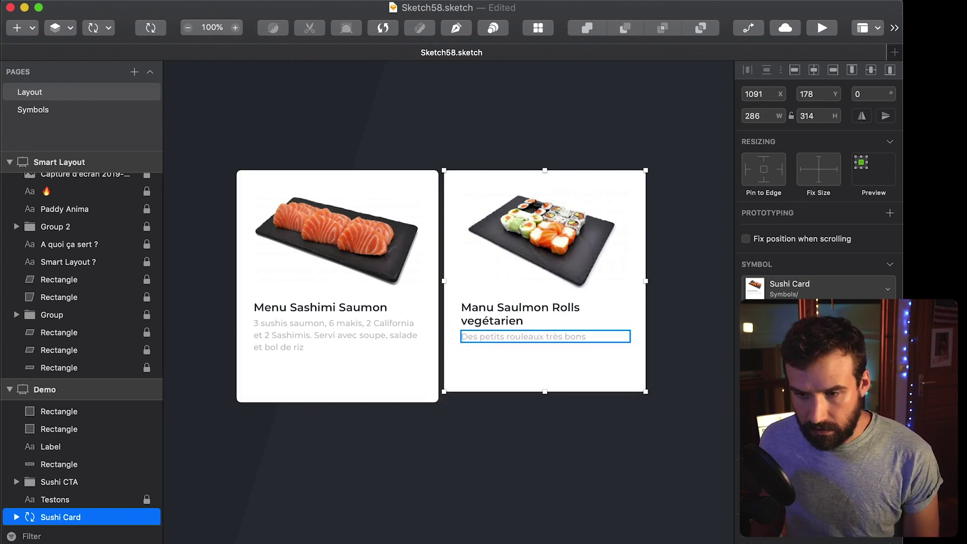
left_click(592, 482)
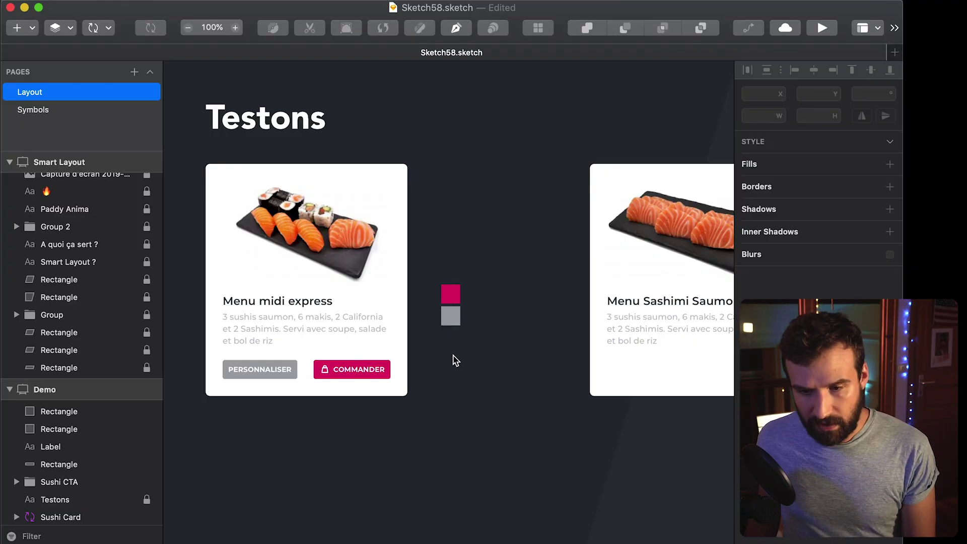
Create a symbol named "Sushi CTA" with Horizontally Center Layout from the first card's grey "Personnaliser" label and rectangle.
scroll(426, 407, "left", 3)
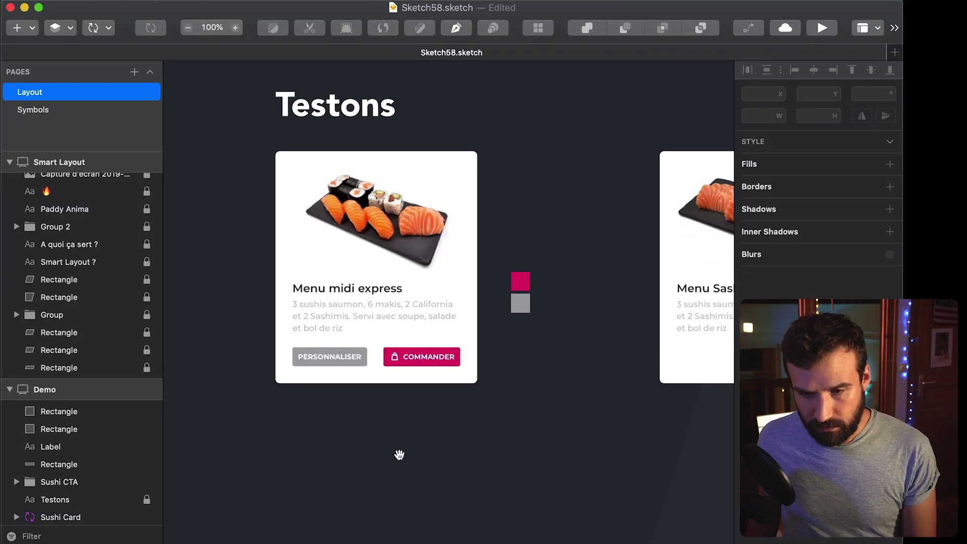
left_click(330, 357)
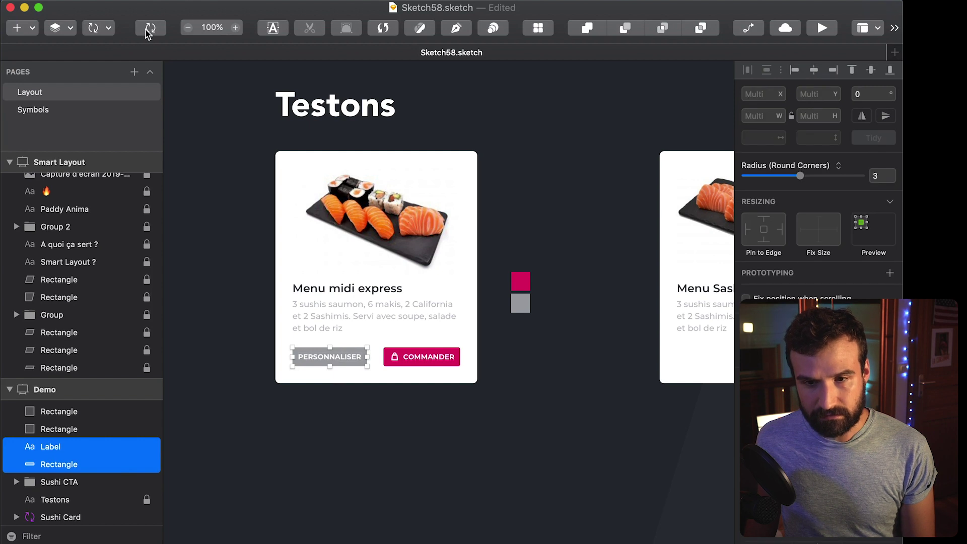
left_click(148, 31)
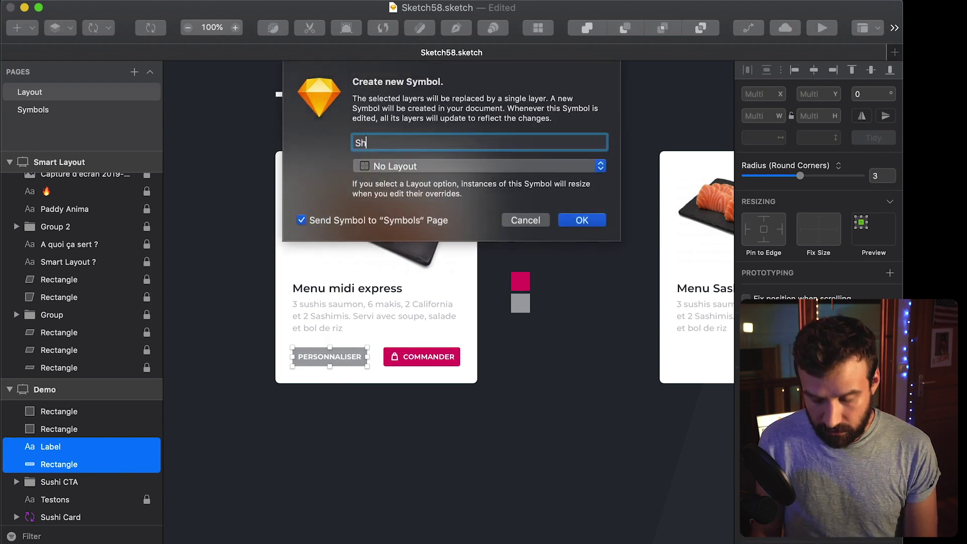
type("Sushi CTA")
left_click(494, 166)
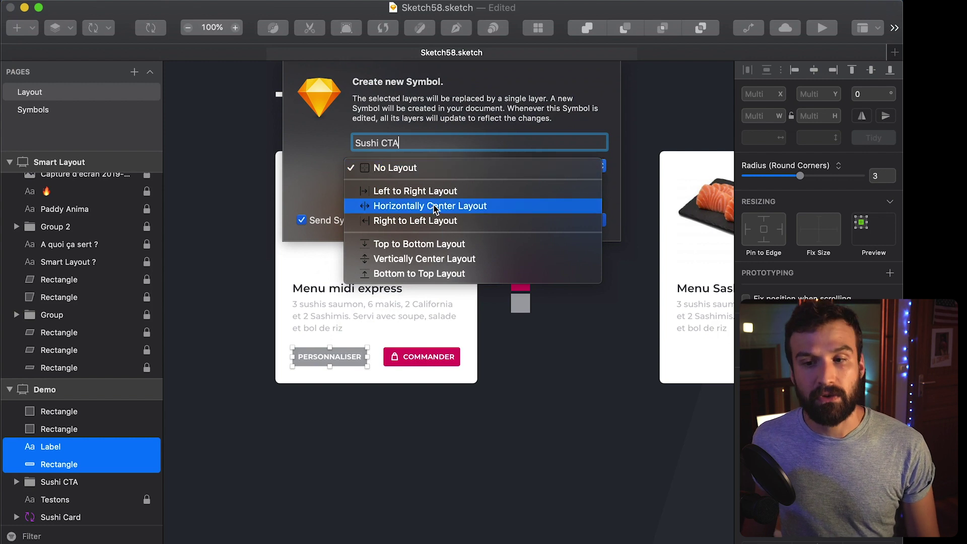
left_click(434, 207)
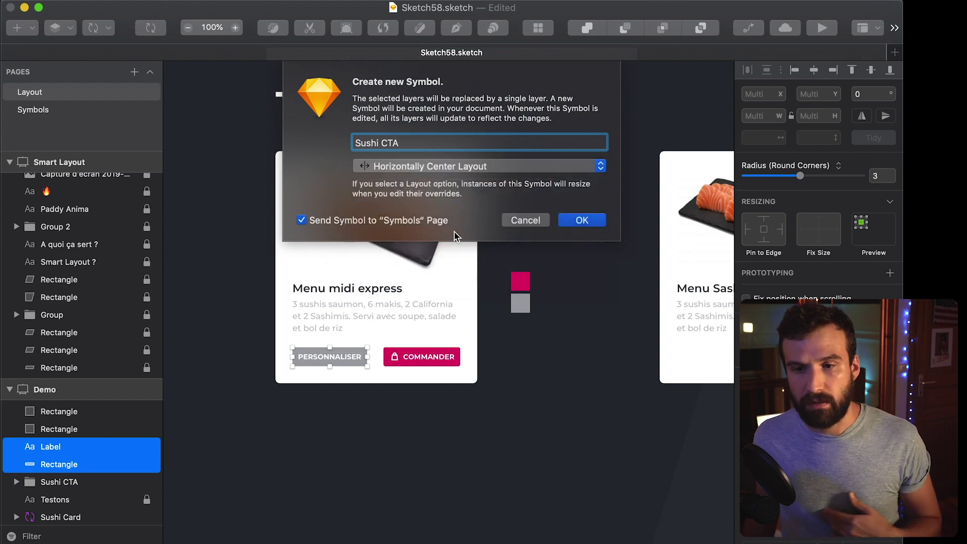
left_click(583, 220)
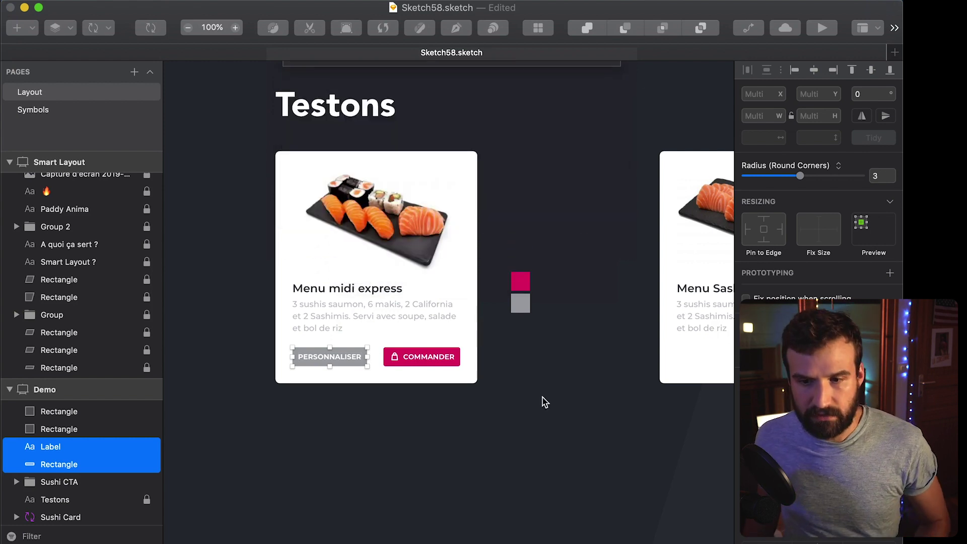
Copy the grey button below the Menu midi express card and override its label with "Salut".
left_click_drag(362, 362, 572, 451)
left_click(539, 446)
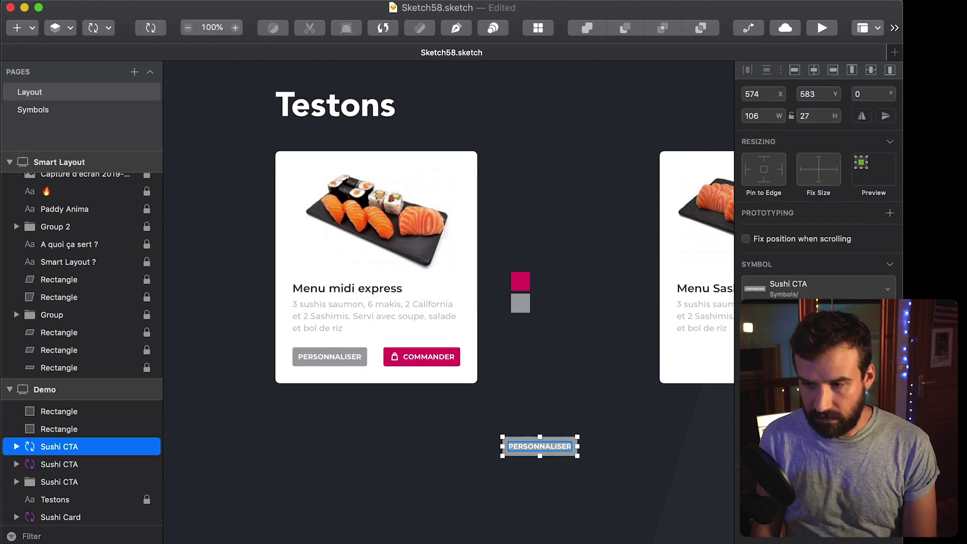
left_click(615, 514)
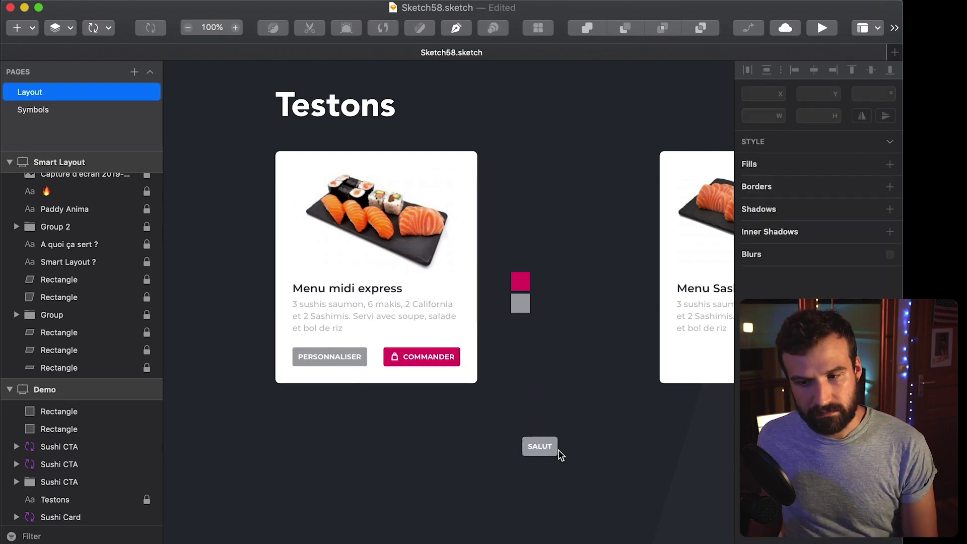
Replace the label text in the Sushi CTA symbol master with "Button" and return to the Layout page.
key("Return")
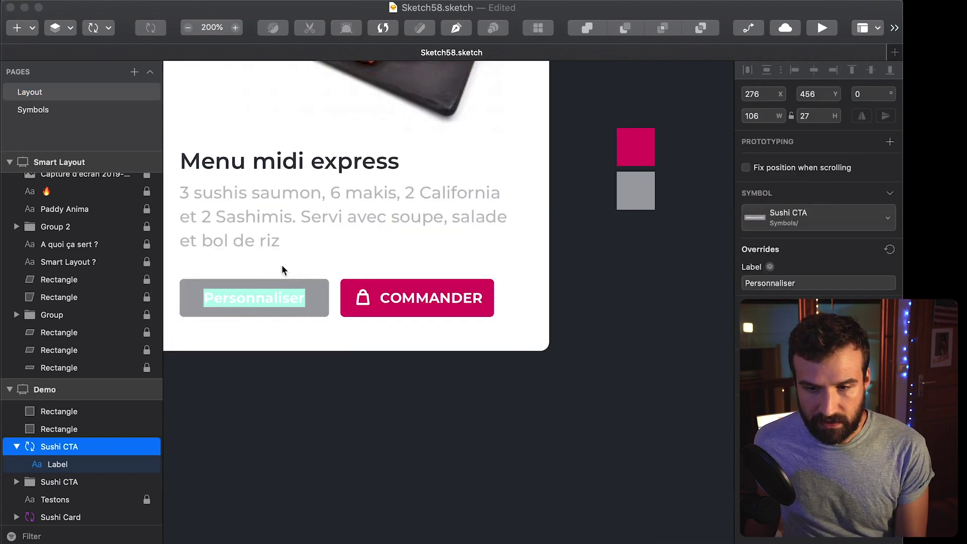
key("Escape")
key("super+Return")
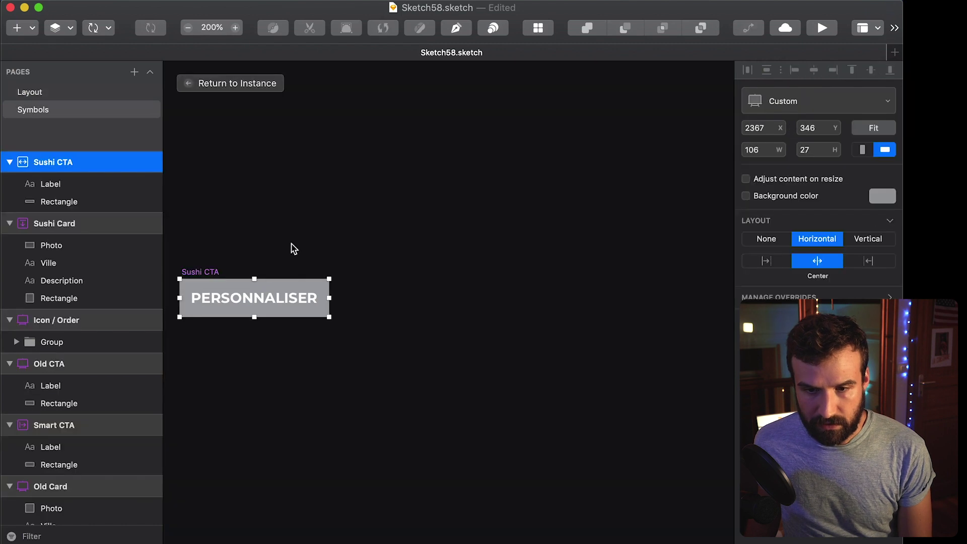
left_click(294, 249)
double_click(358, 266)
type("Button")
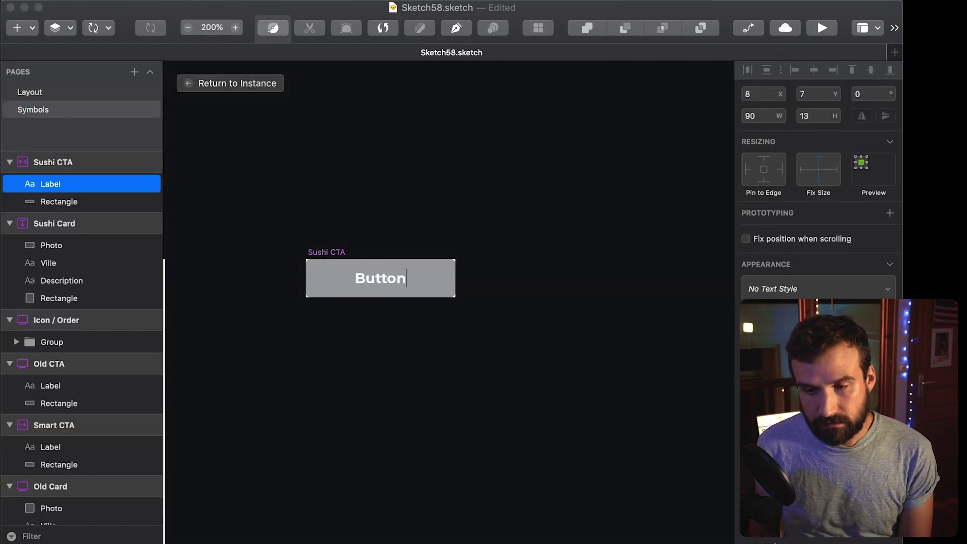
key("Escape")
key("Escape")
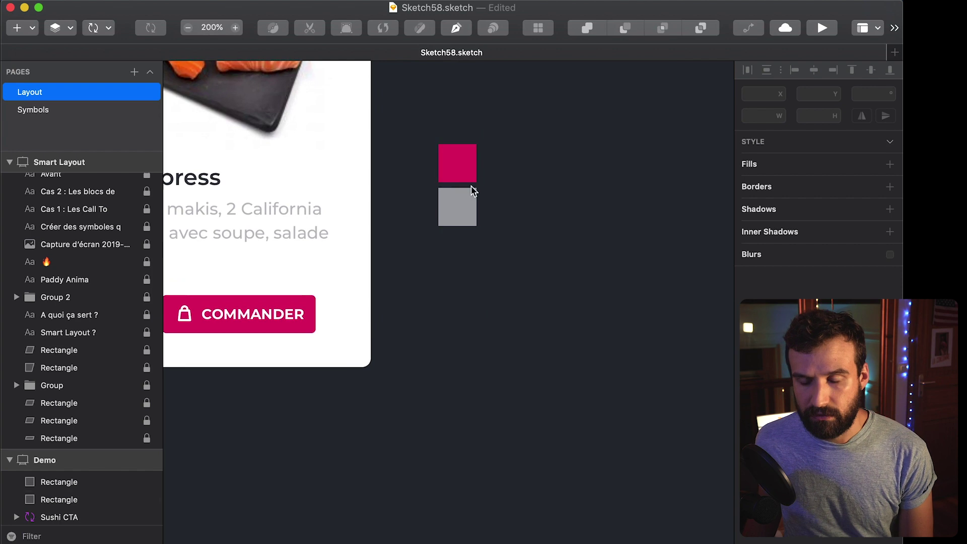
Create the layer styles "Grey" and "Pink" from the two matching colour squares beside the card.
left_click(468, 203)
left_click(785, 326)
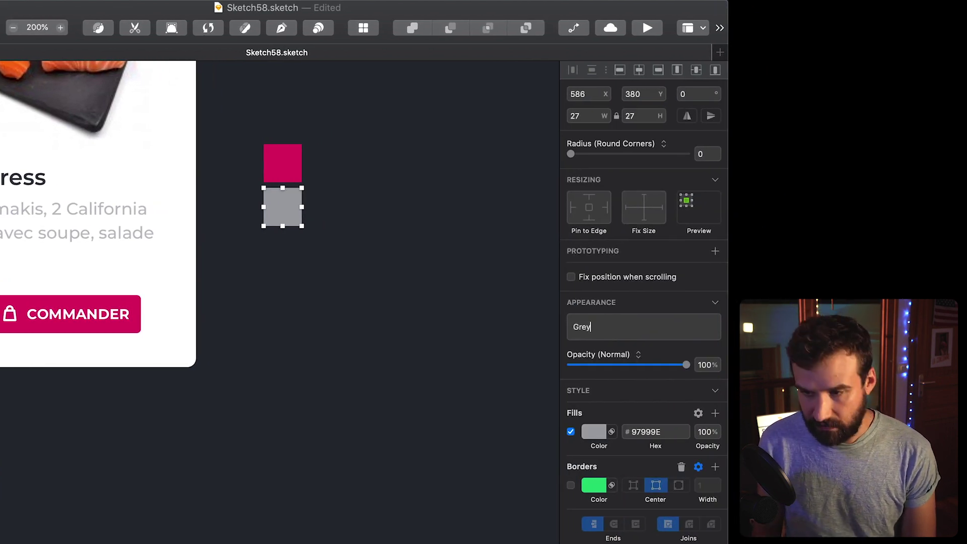
left_click(279, 163)
left_click(612, 329)
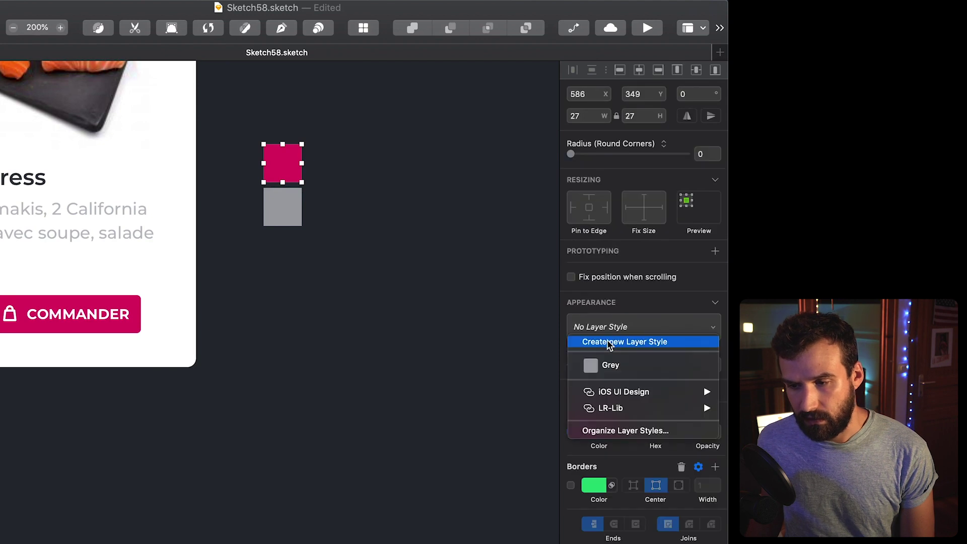
key("Escape")
type("Pink")
key("Return")
left_click(239, 121)
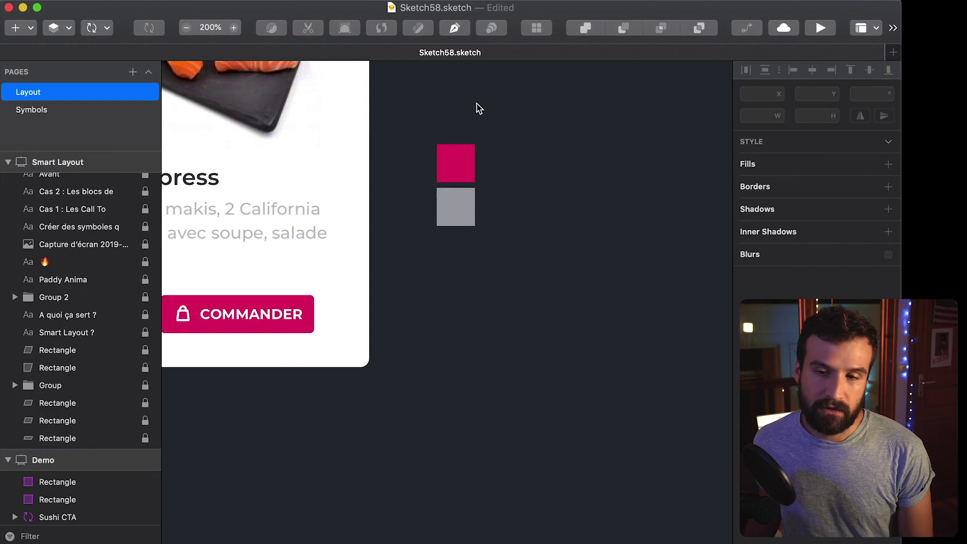
Apply the Grey layer style to the background rectangle of the Sushi CTA symbol master and return to the instance.
scroll(464, 402, "down", 10)
double_click(543, 259)
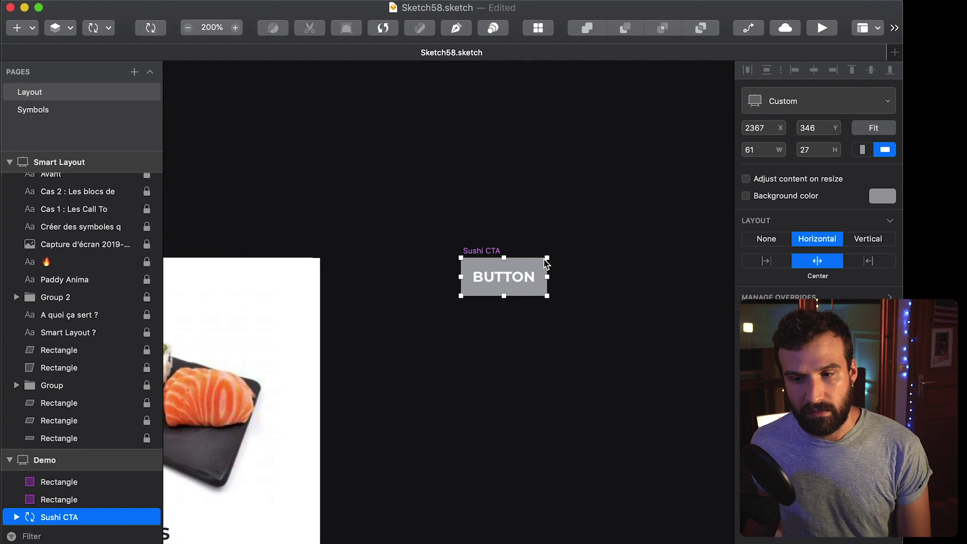
left_click(533, 260)
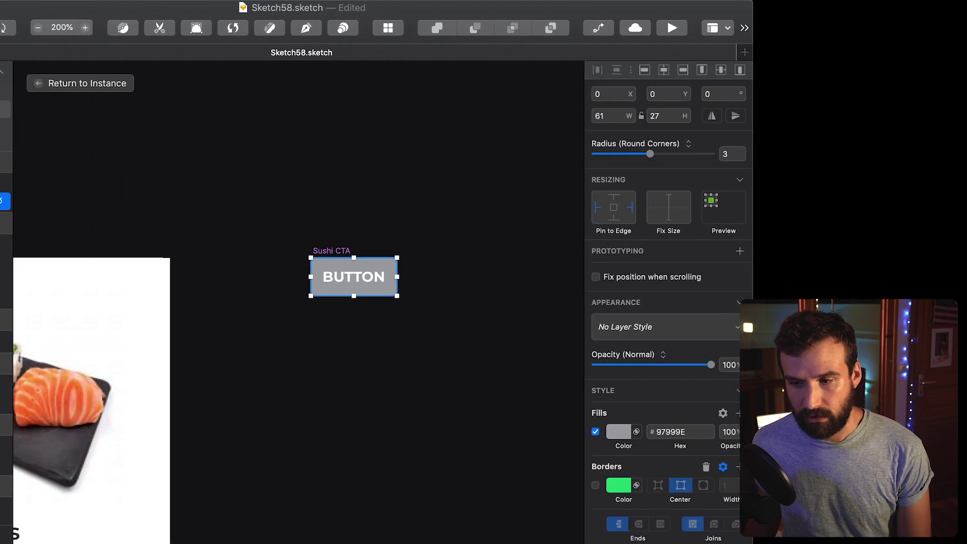
left_click(571, 432)
left_click(572, 432)
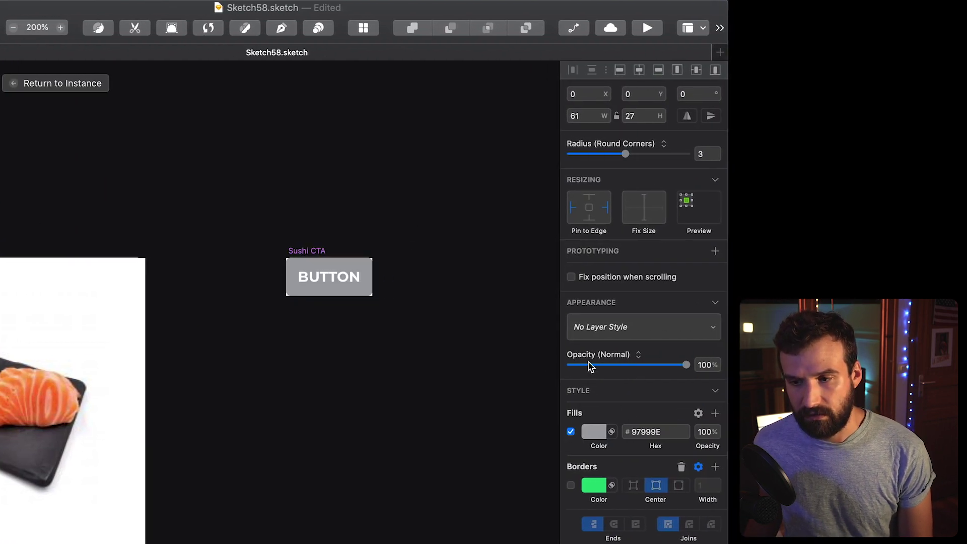
left_click(594, 329)
left_click(609, 372)
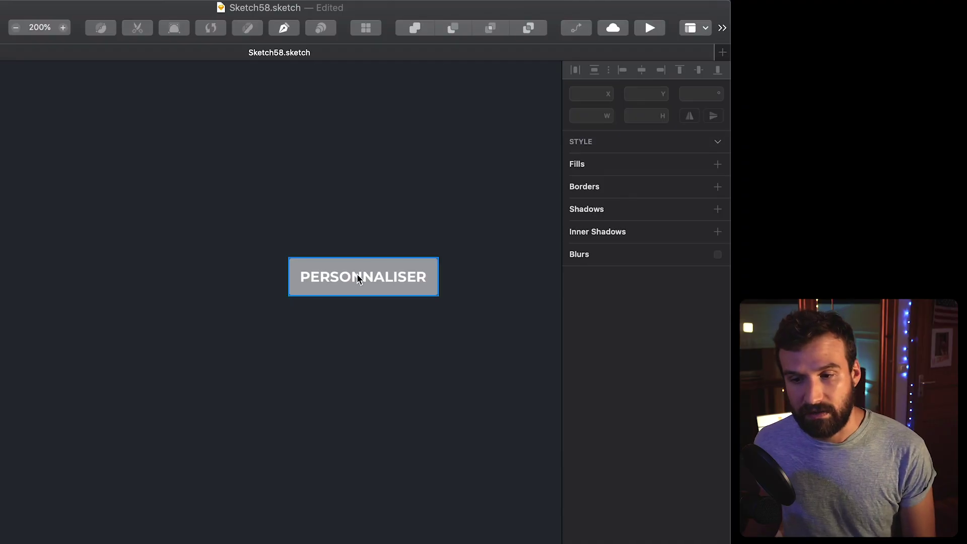
Try the Pink style as the rectangle override on the "Personnaliser" button instance.
left_click(359, 279)
left_click(621, 387)
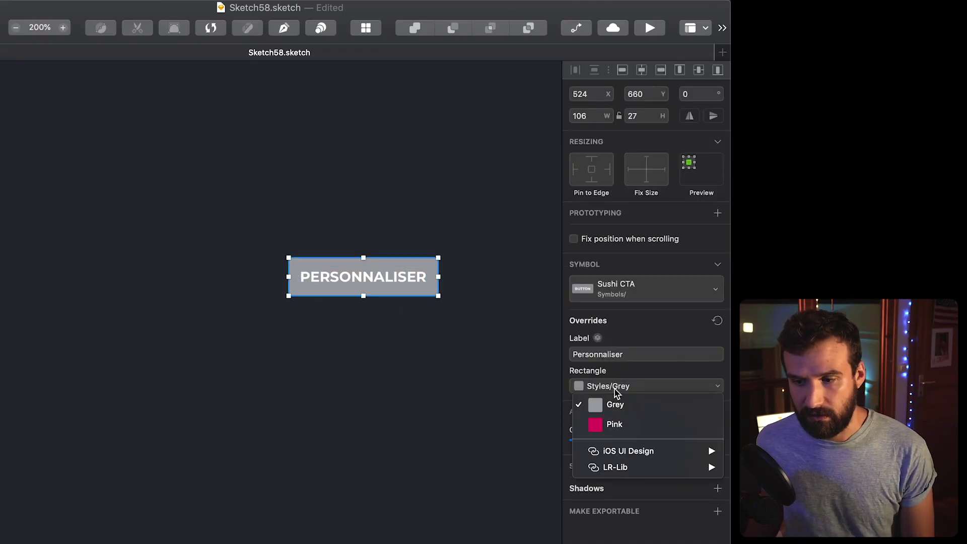
left_click(614, 426)
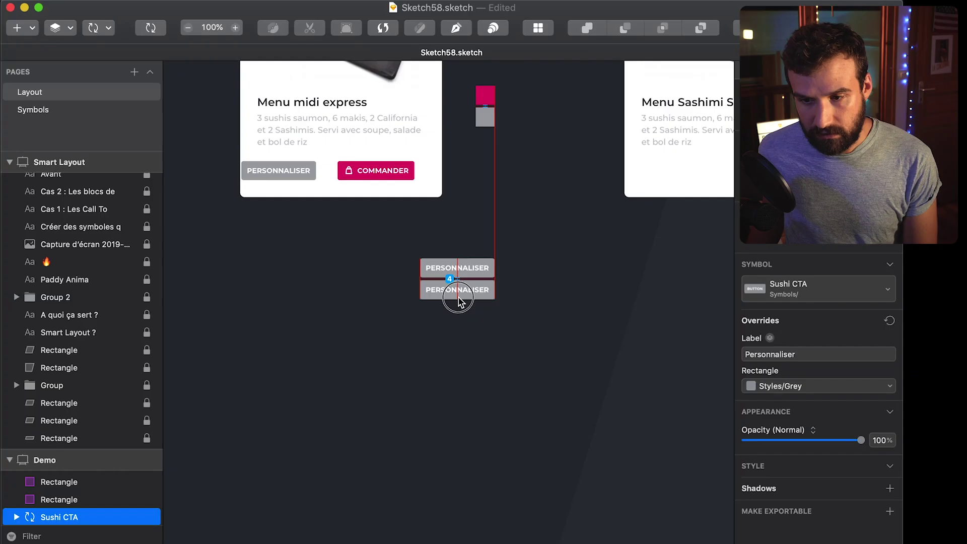
Duplicate the "Personnaliser" button into a vertical stack of three and set the middle copy's label to "Salut".
key("super+d")
left_click(497, 346)
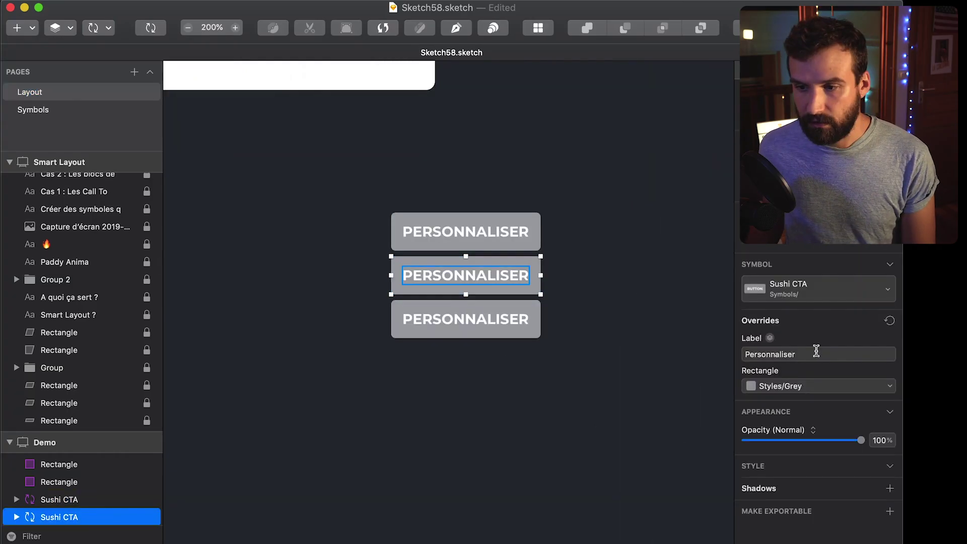
left_click_drag(816, 353, 688, 345)
type("Salut")
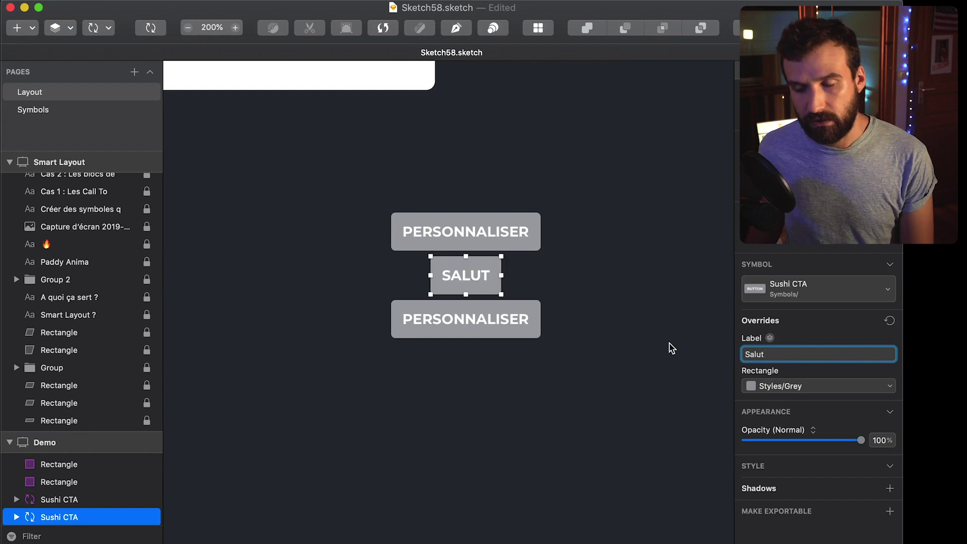
Set the lowest button's label to "Centre" and its rectangle style override to Pink.
double_click(459, 313)
type("Centre")
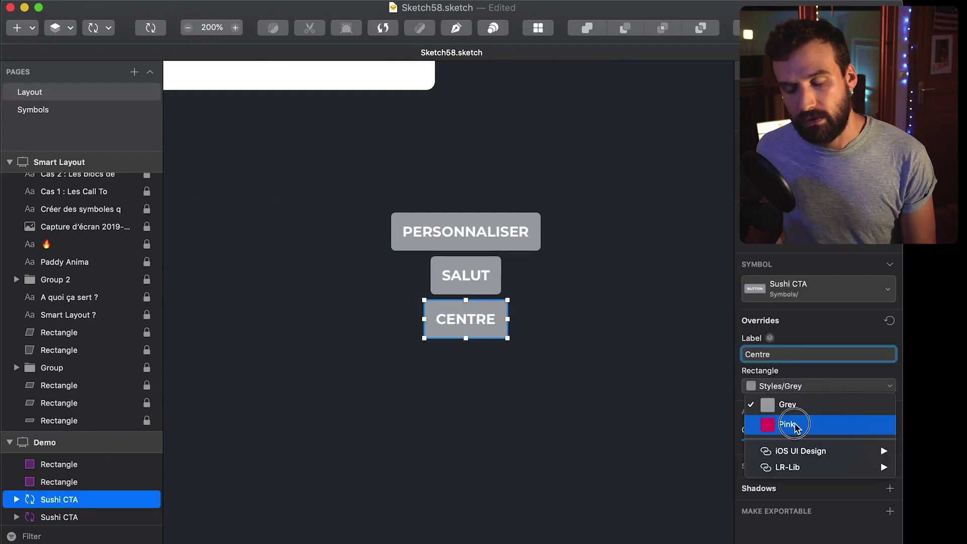
left_click(794, 425)
Change the Sushi CTA symbol's horizontal layout to Left to Right and return to the button instances.
scroll(514, 413, "up", 2)
double_click(499, 418)
left_click(449, 378)
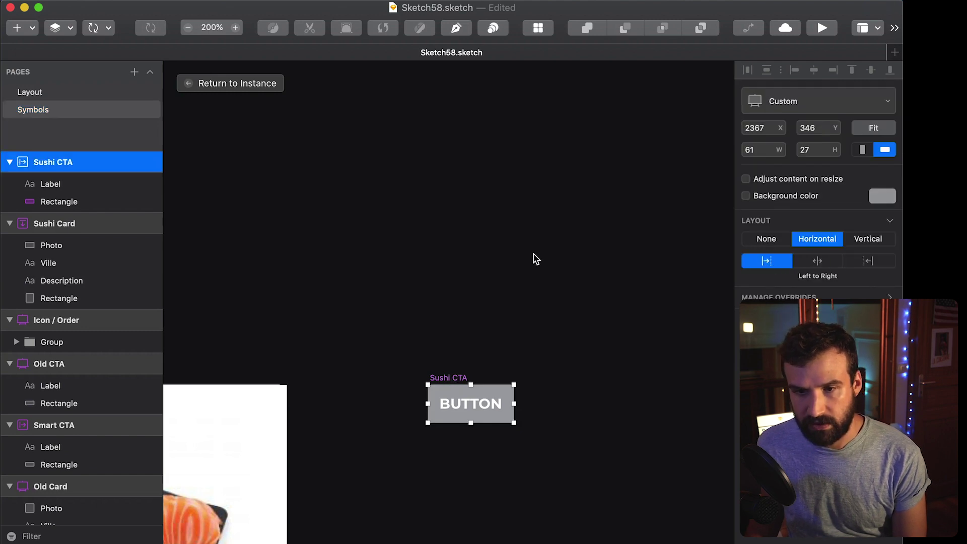
left_click(215, 86)
left_click(558, 386)
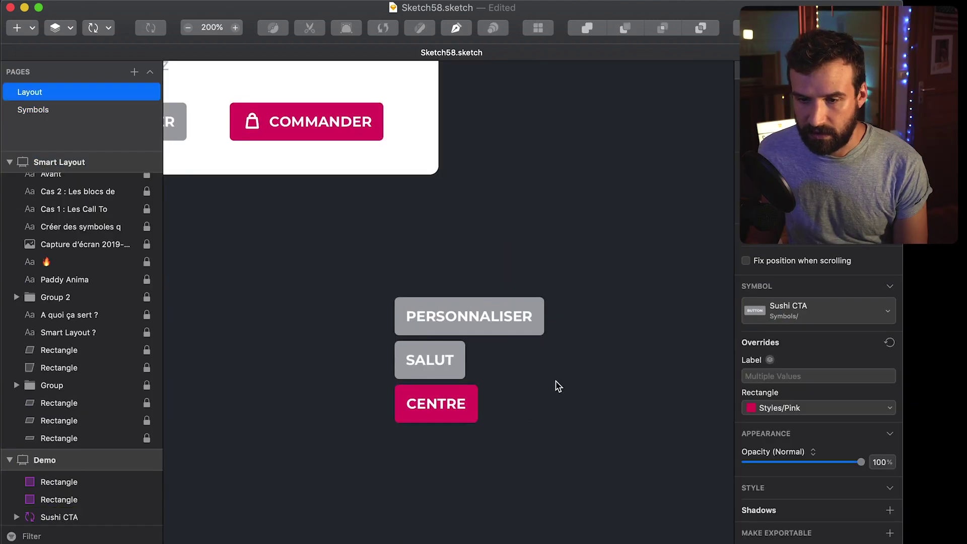
Replace the pink button's label with "Je suis bien posé".
left_click(447, 410)
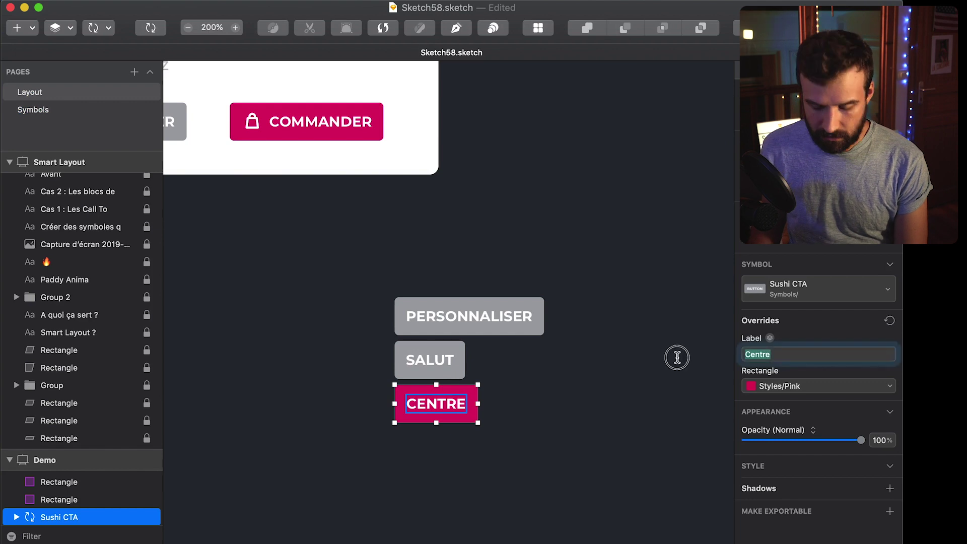
type("Je suis bien posé")
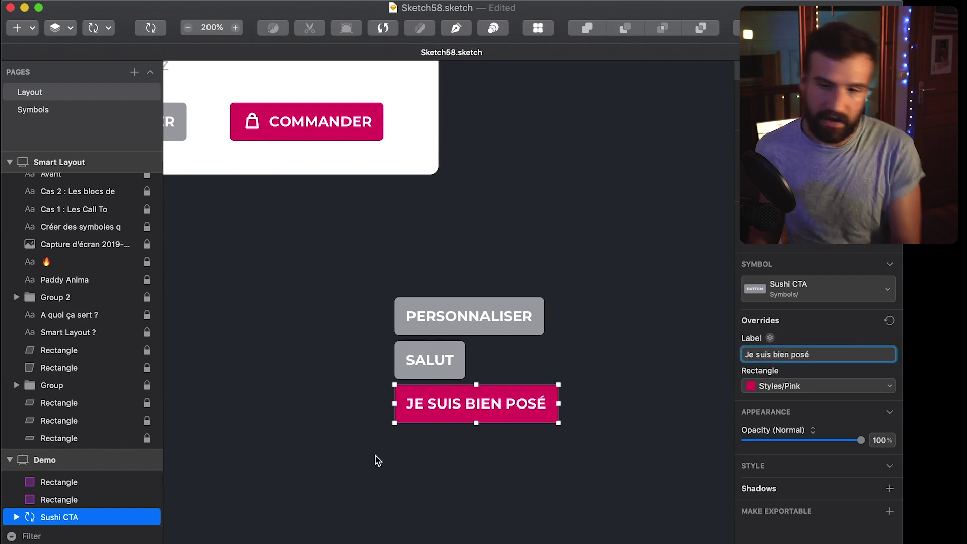
left_click(394, 461)
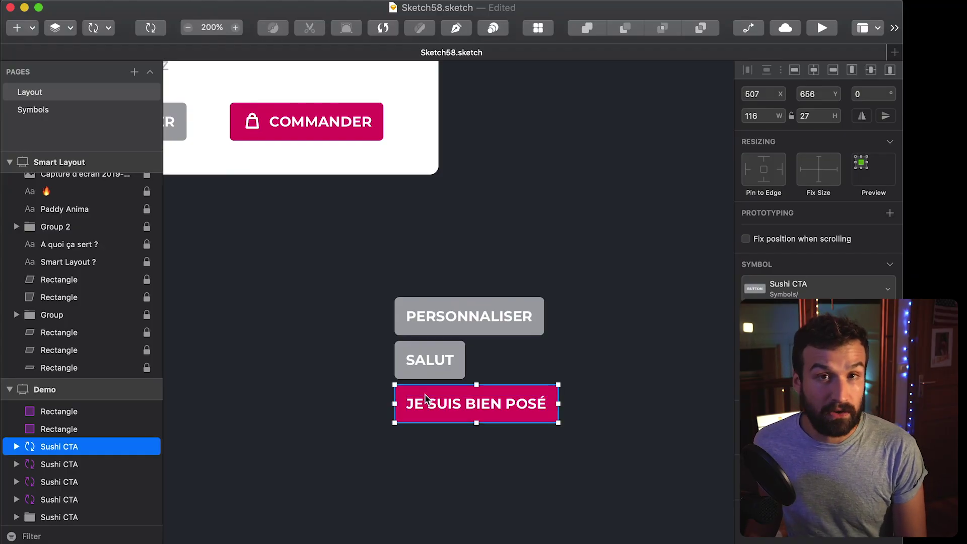
Review the notes on nested symbols, groups and hiding a nested symbol, together with their Warning examples.
left_click(355, 384)
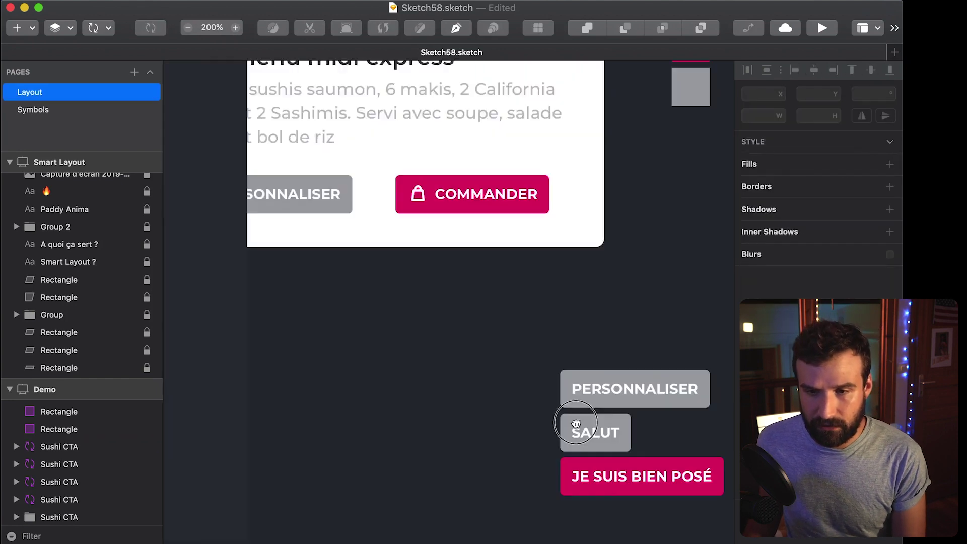
scroll(544, 371, "down", 5)
scroll(270, 400, "up", 5)
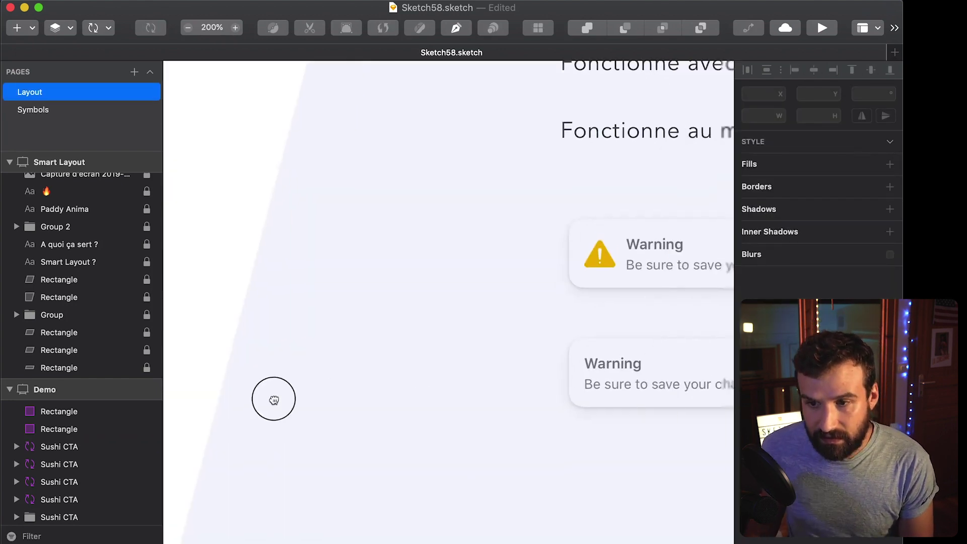
scroll(595, 167, "down", 2)
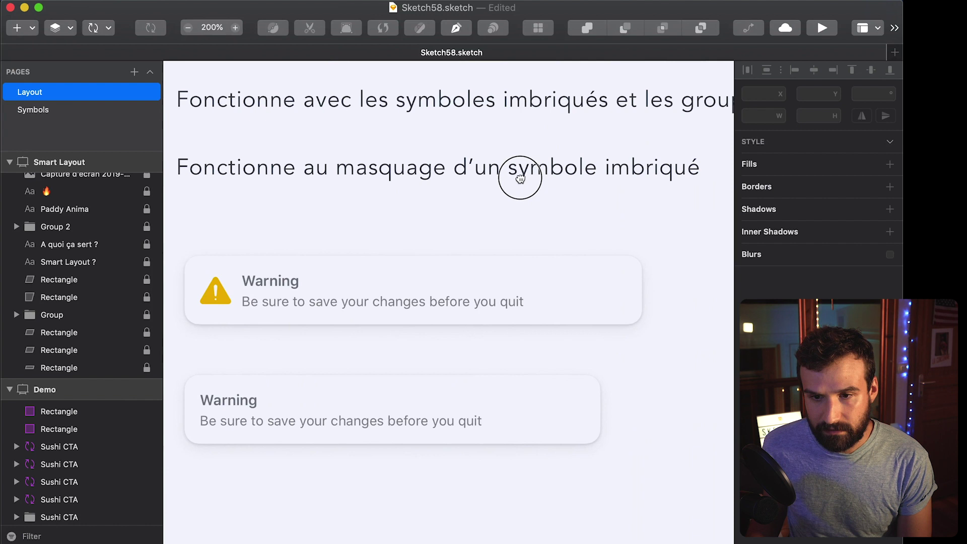
scroll(519, 177, "down", 5)
scroll(328, 423, "up", 5)
scroll(328, 425, "left", 5)
scroll(373, 403, "down", 5)
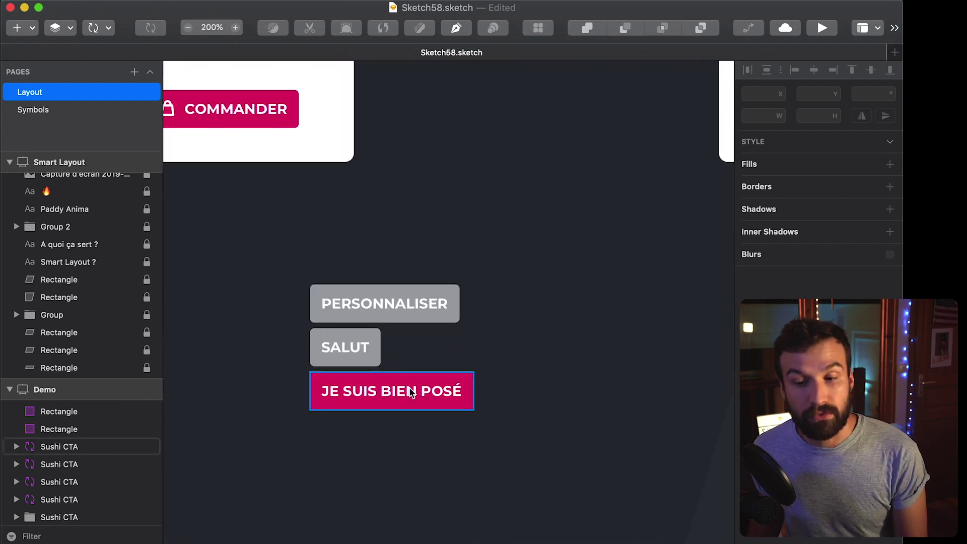
Open the Sushi CTA symbol master and move its label to the right, past the rectangle's edge.
left_click(385, 387)
double_click(377, 384)
left_click(399, 302)
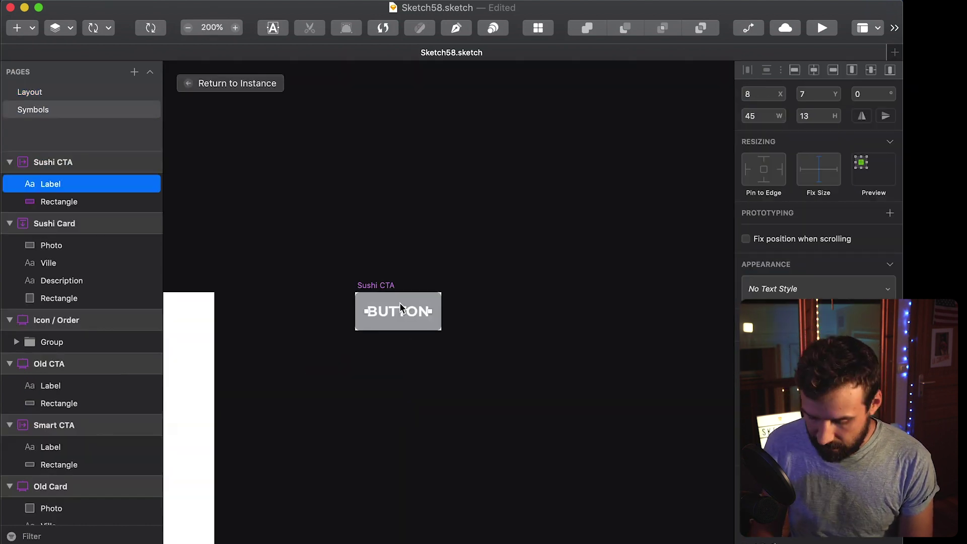
key("shift+Right")
key("shift+Right")
key("shift+Right")
left_click(401, 250)
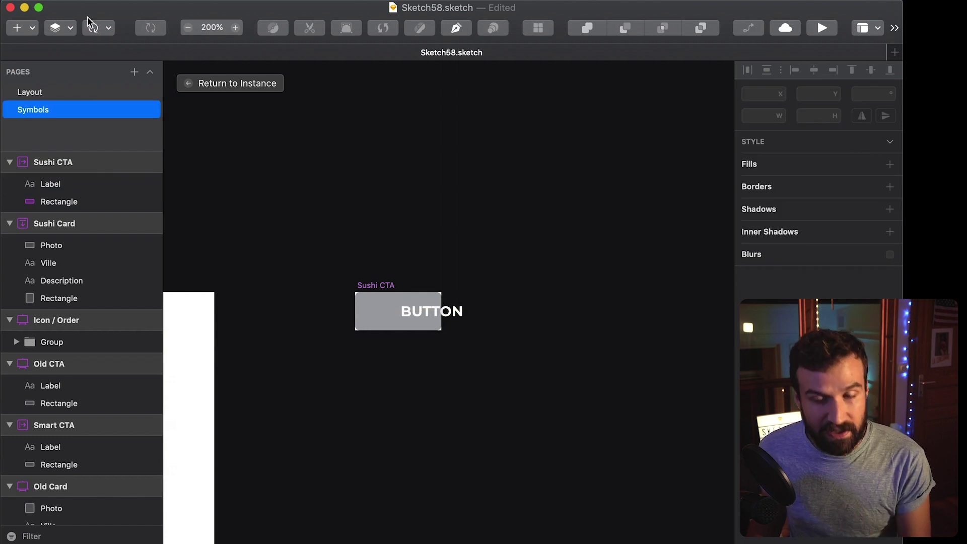
Insert the Icon / Order symbol before the label inside the Sushi CTA symbol and rename its layer "Icon".
left_click(97, 27)
mouse_move(127, 47)
left_click(243, 50)
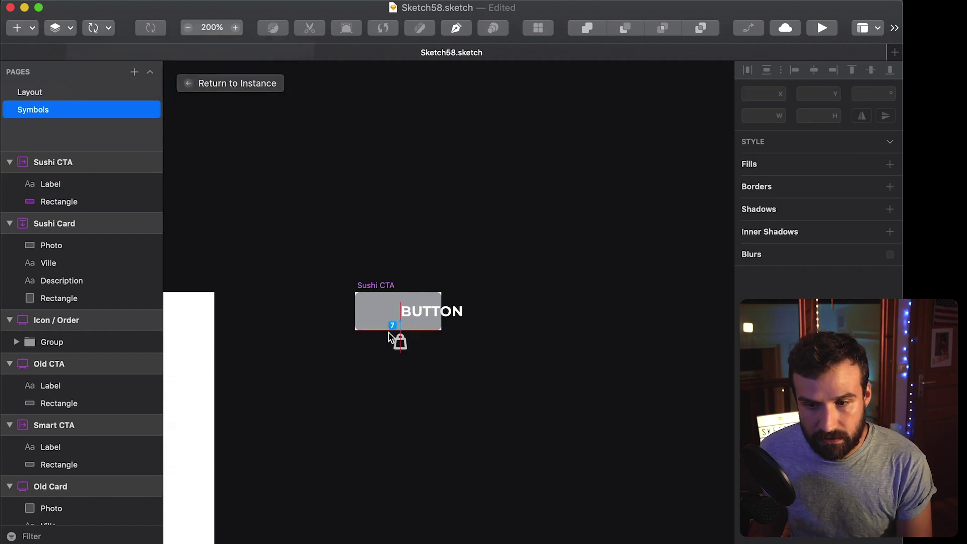
left_click(393, 336)
scroll(346, 336, "up", 3)
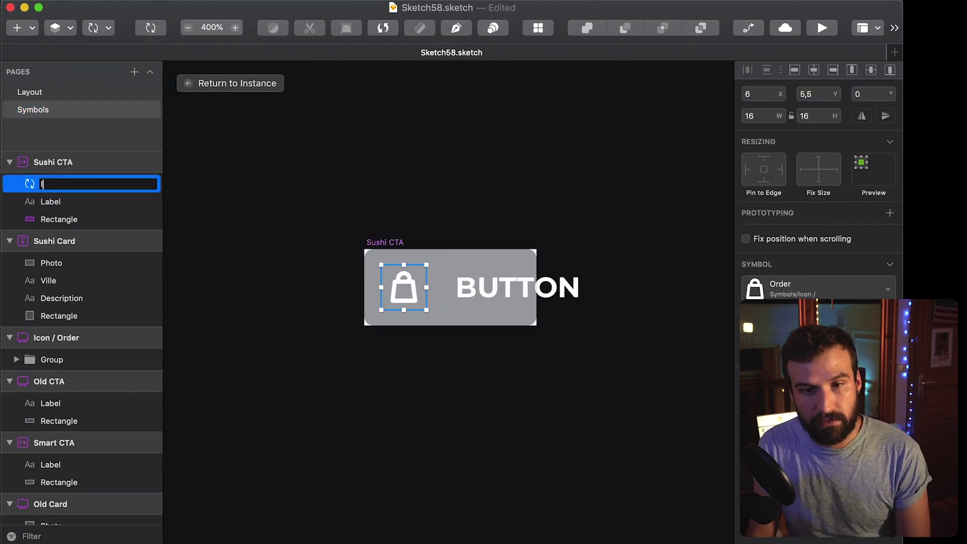
left_click(391, 331)
Widen the Sushi CTA's rectangle to 85 px around the icon and label, and fit the symbol frame to it.
left_click(416, 255)
left_click_drag(536, 287, 615, 287)
key("Escape")
left_click(410, 289)
left_click(479, 287, "shift")
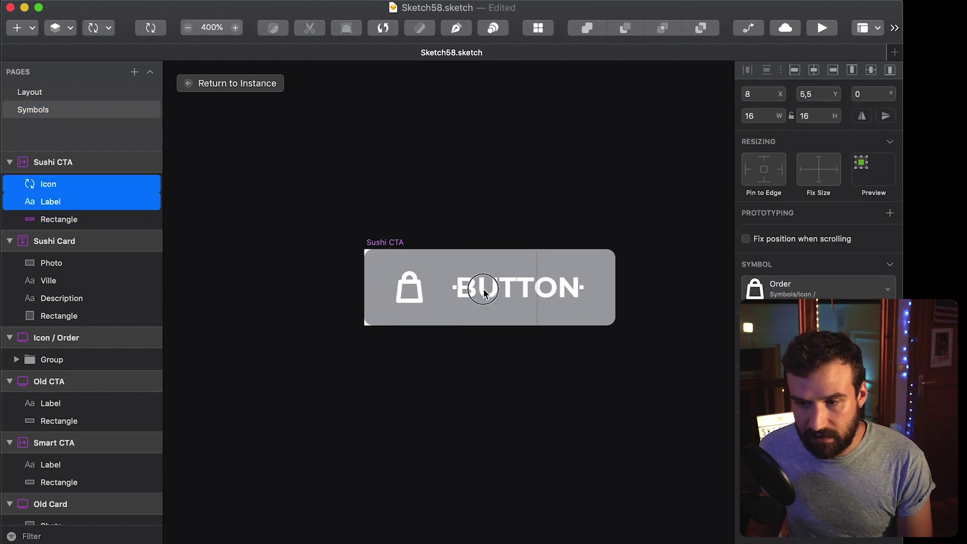
left_click(615, 287, "shift")
left_click_drag(615, 287, 607, 290)
key("Escape")
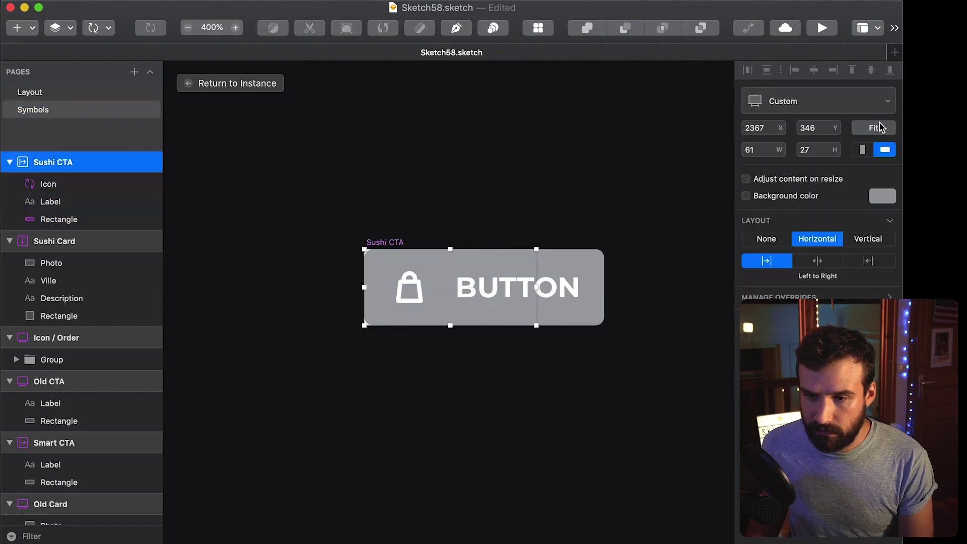
left_click(527, 193)
scroll(501, 176, "right", 2)
Fix the icon's width and height and pin it to the left edge of the Sushi CTA symbol.
left_click(381, 294)
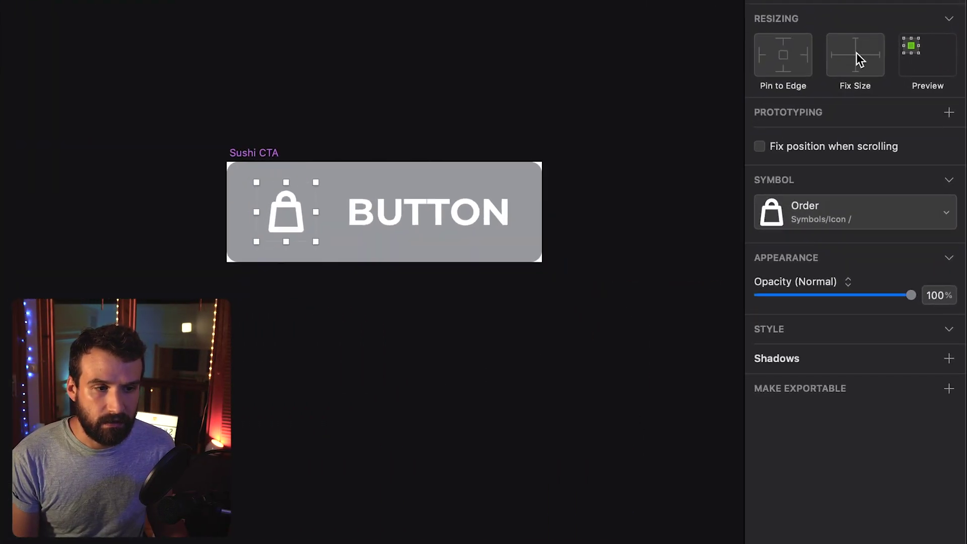
left_click(295, 175)
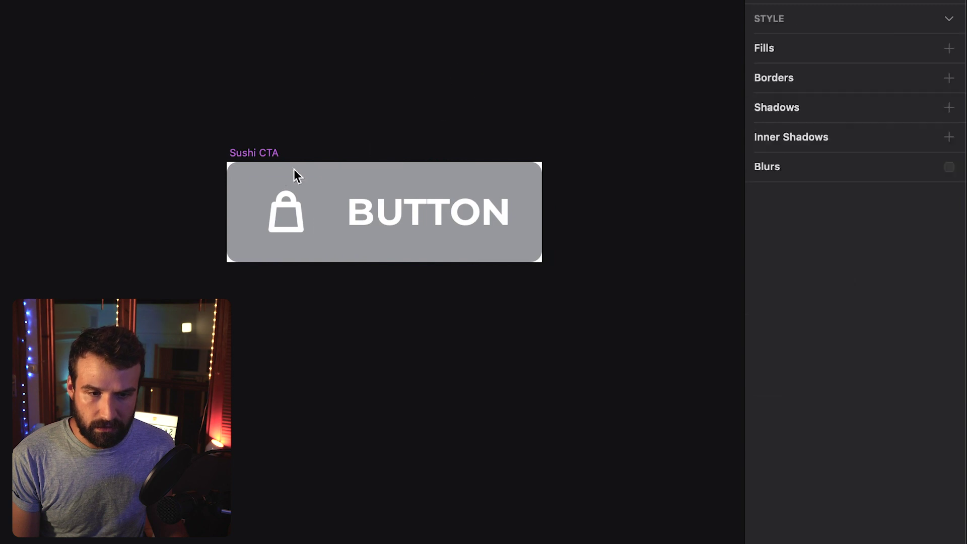
key("Escape")
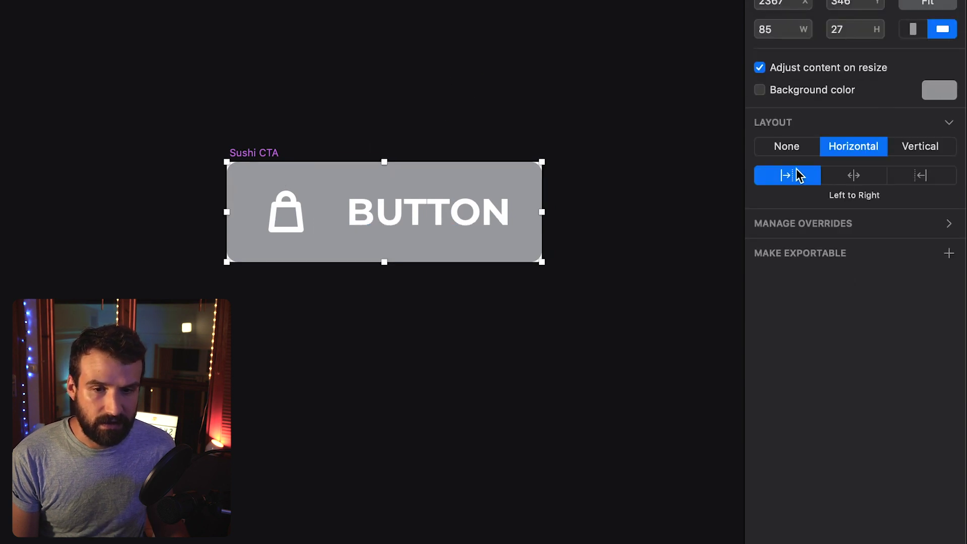
left_click(553, 186)
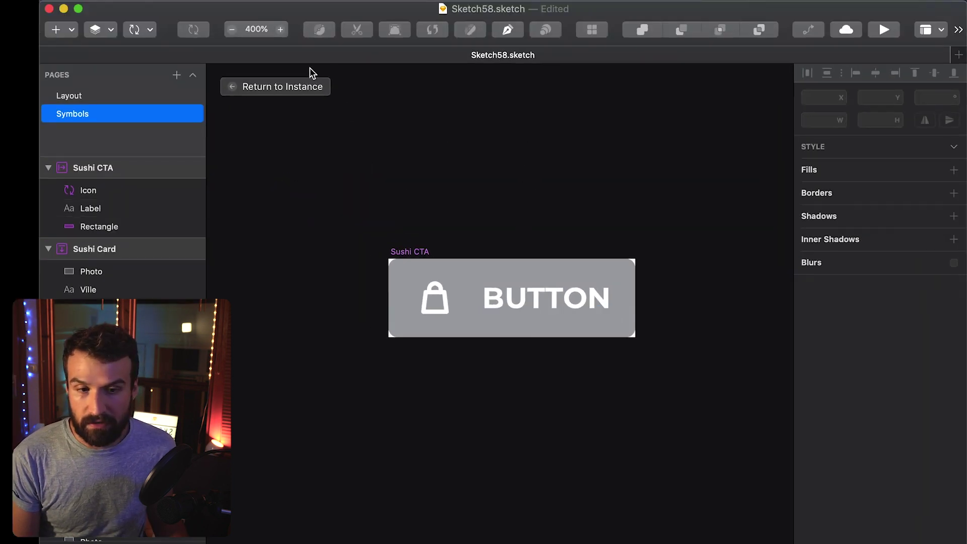
Return to the three button instances and shrink them to fit their content.
left_click(294, 90)
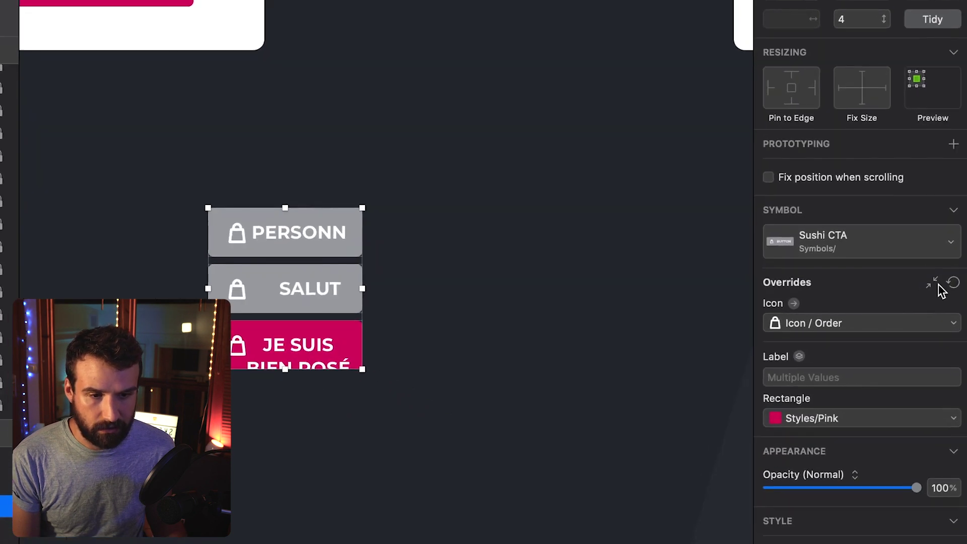
left_click(937, 355)
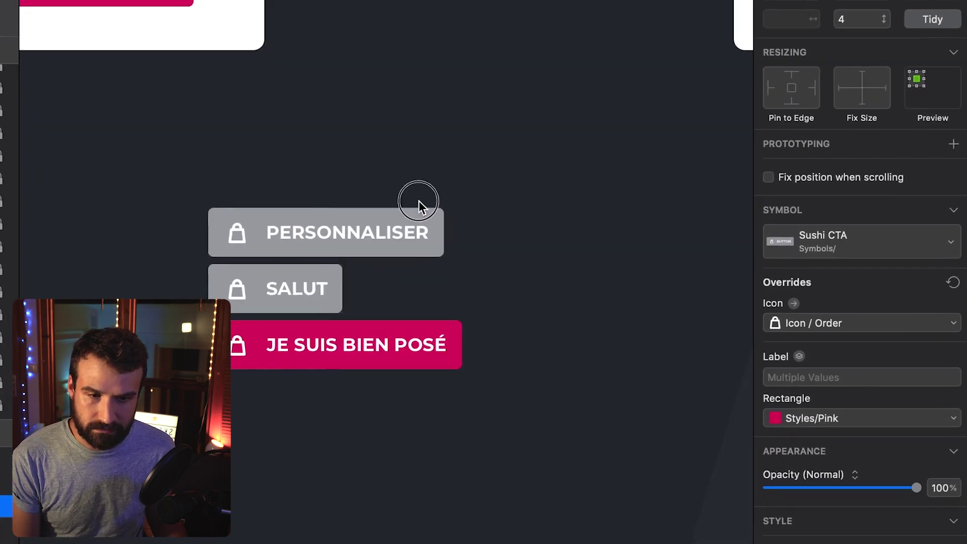
Duplicate the pink button below itself and set the copy's label to "Commander".
scroll(311, 86, "left", 5)
left_click(408, 348)
key("super+d")
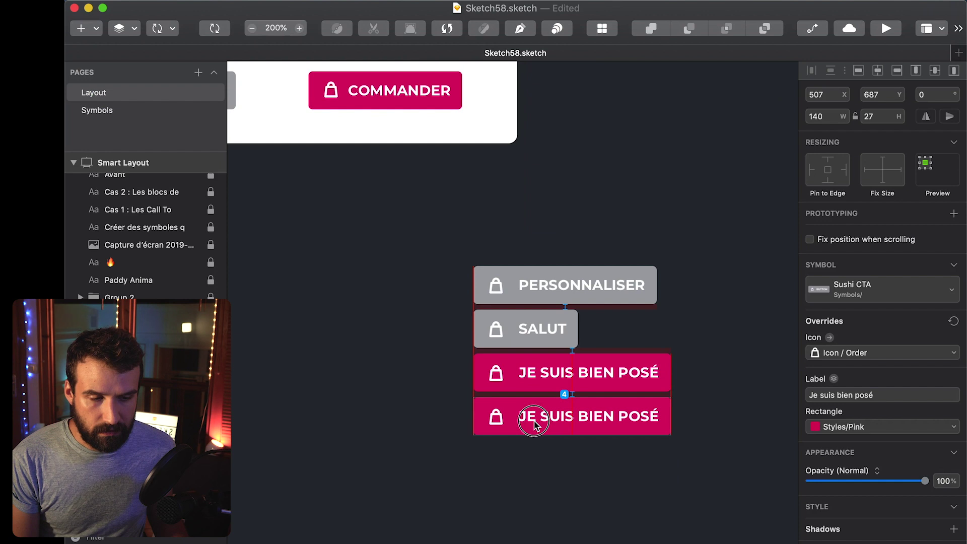
left_click(891, 394)
type("Com")
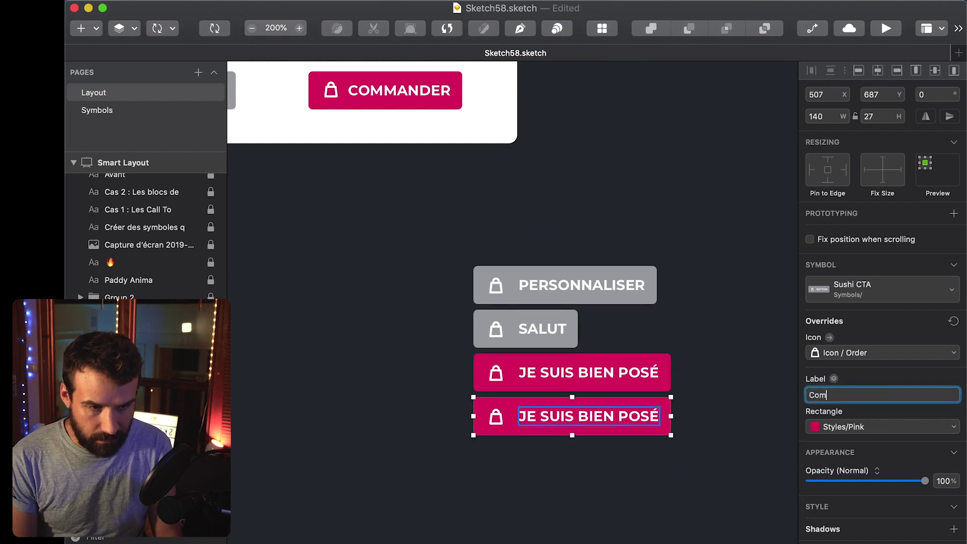
type("mander")
left_click(688, 423)
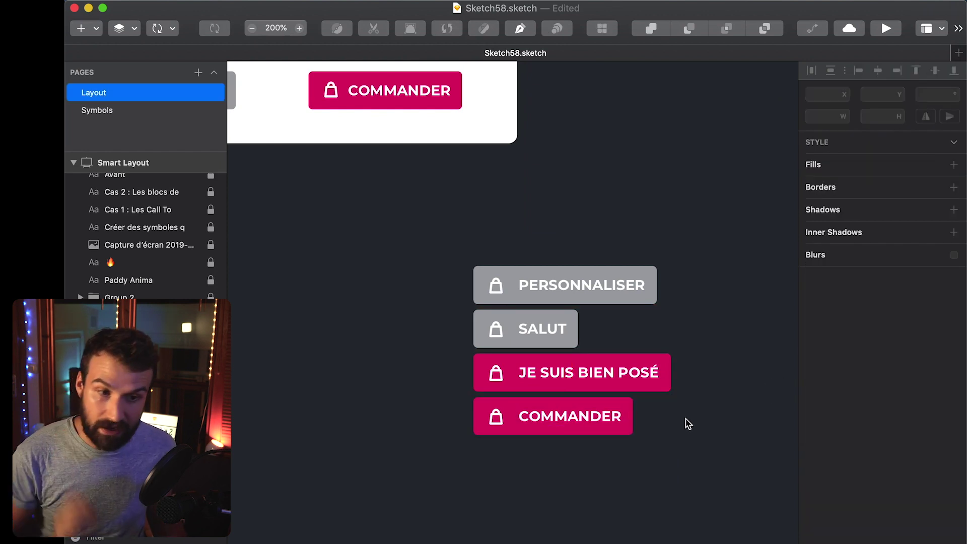
Set the Icon override to None on the PERSONNALISER and SALUT buttons.
scroll(687, 423, "right", 2)
key("Tab")
key("Tab")
key("Tab")
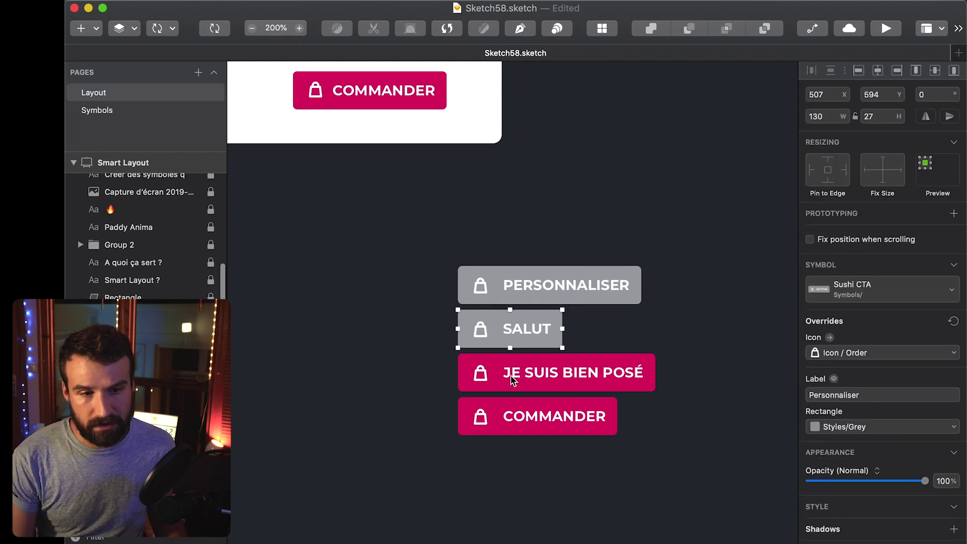
left_click(738, 184)
left_click(588, 274)
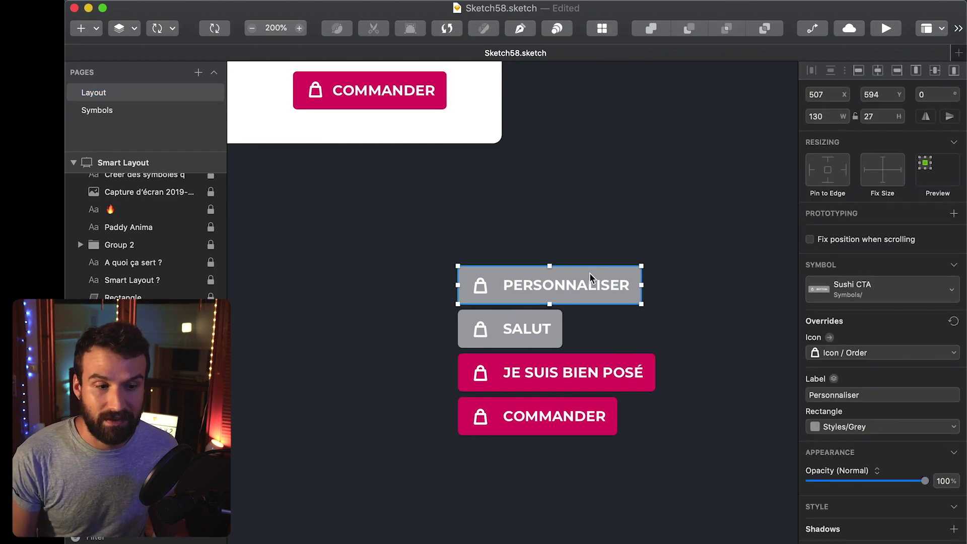
left_click(826, 352)
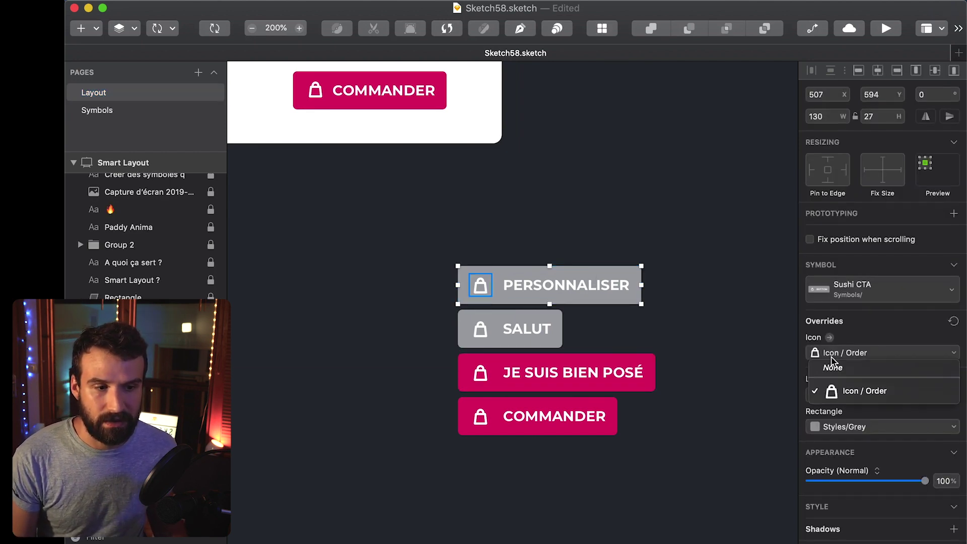
left_click(832, 367)
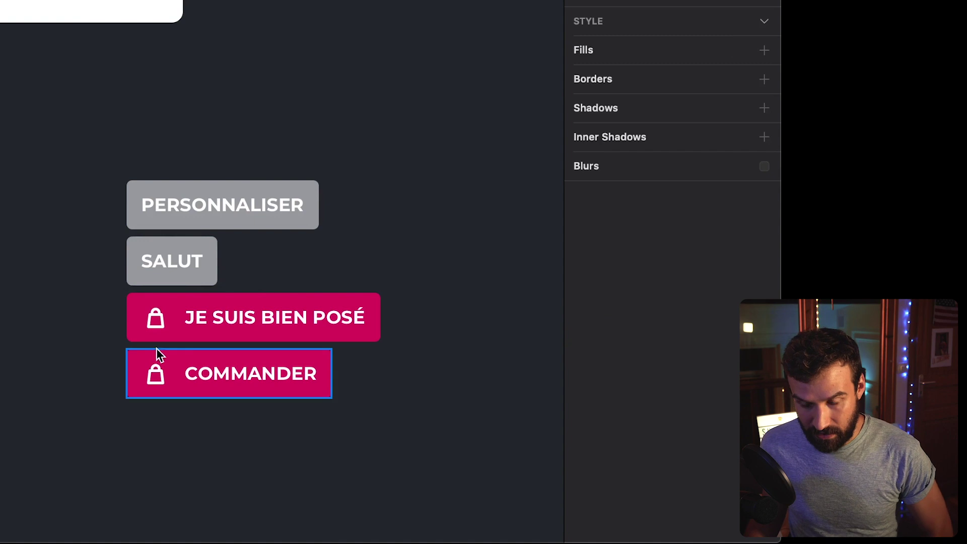
Duplicate the COMMANDER button below the stack and set the copy's icon to Icon / Plus and its label to "Ajouter".
mouse_move(156, 377)
left_mouse_down()
mouse_move(111, 428)
mouse_move(155, 374)
left_mouse_up()
key("super+d")
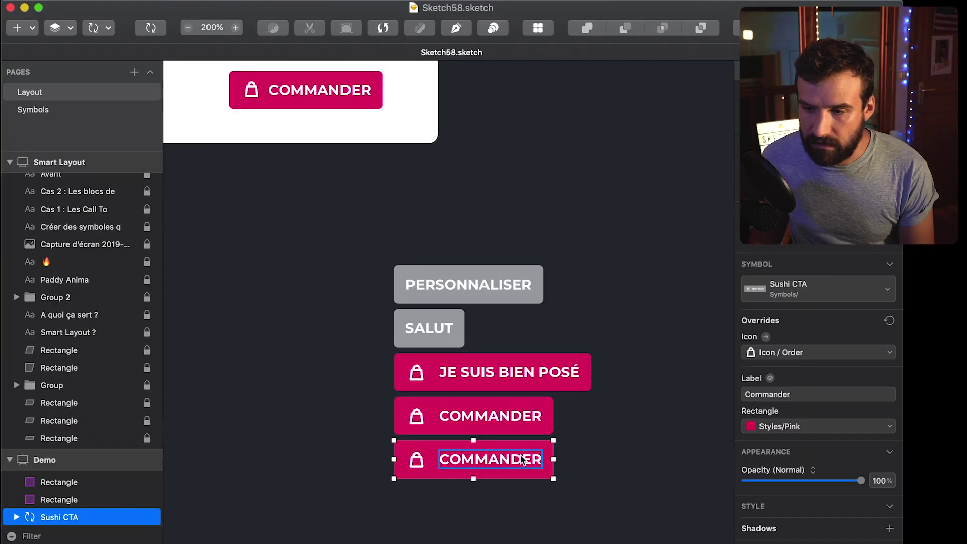
left_click(777, 354)
left_click(772, 403)
left_click(798, 394)
type("Icon")
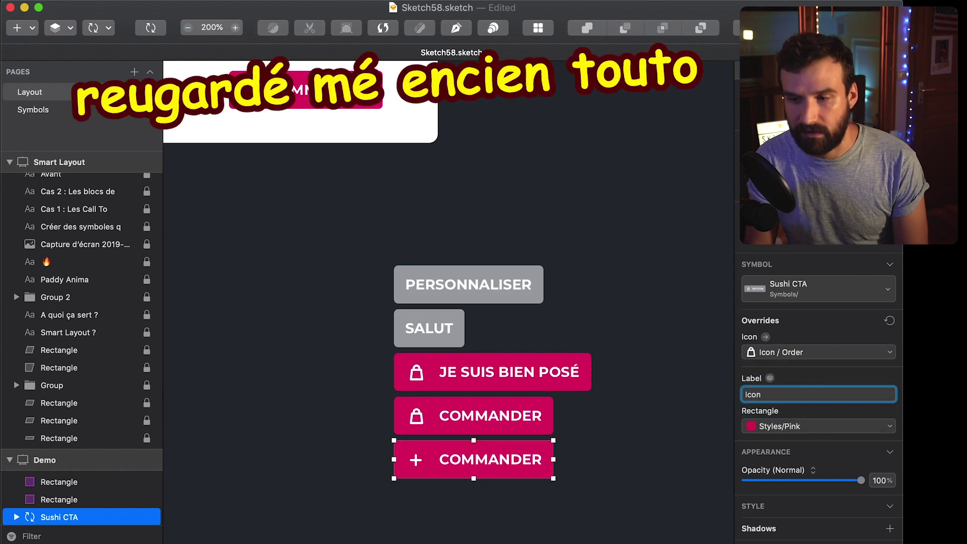
type("Ajouter")
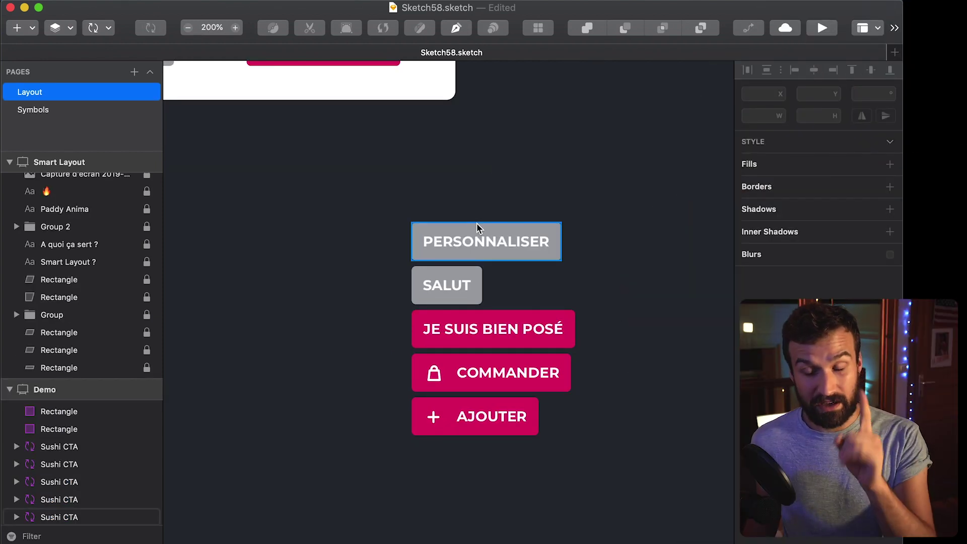
Open the Sushi CTA symbol, set its rectangle's corner radius to 13.5, and return to the instances.
left_click(471, 239)
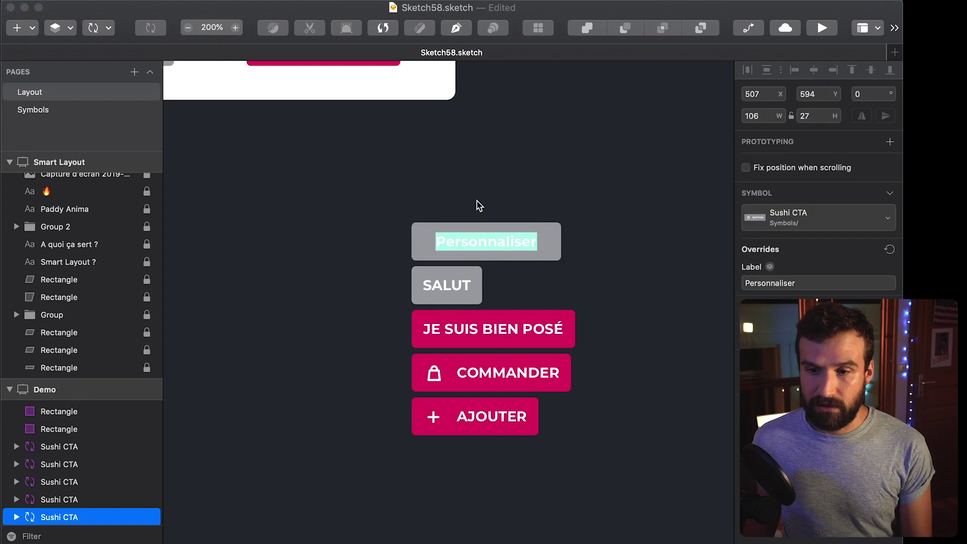
double_click(433, 225)
left_click(418, 225)
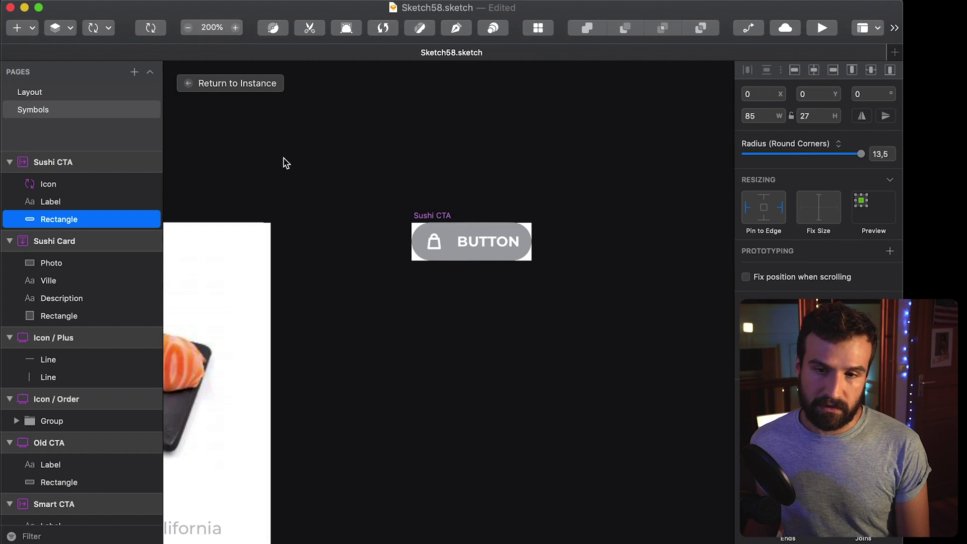
left_click(244, 88)
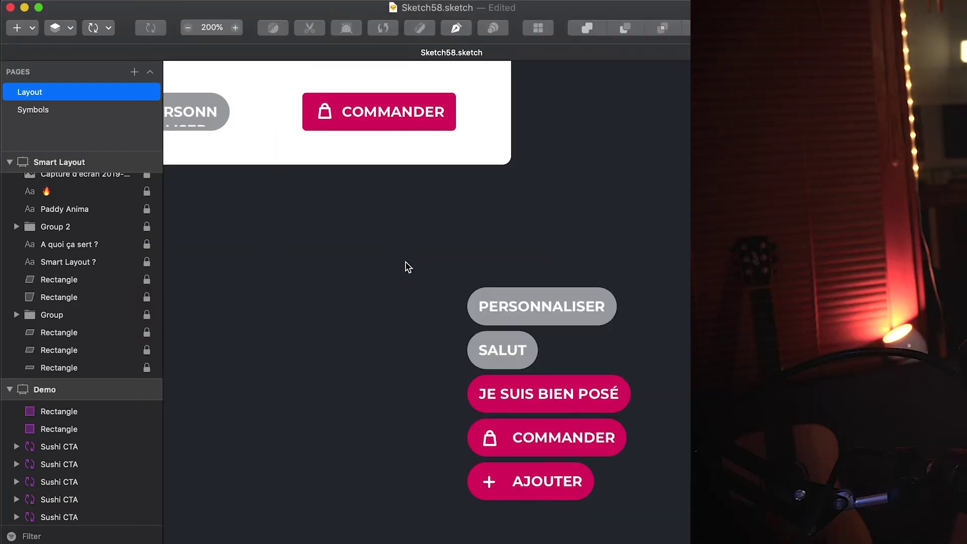
Delete the stack of five test buttons, and fit the card's PERSONNALISER button to its content, aligned under the description.
left_click_drag(399, 266, 625, 508)
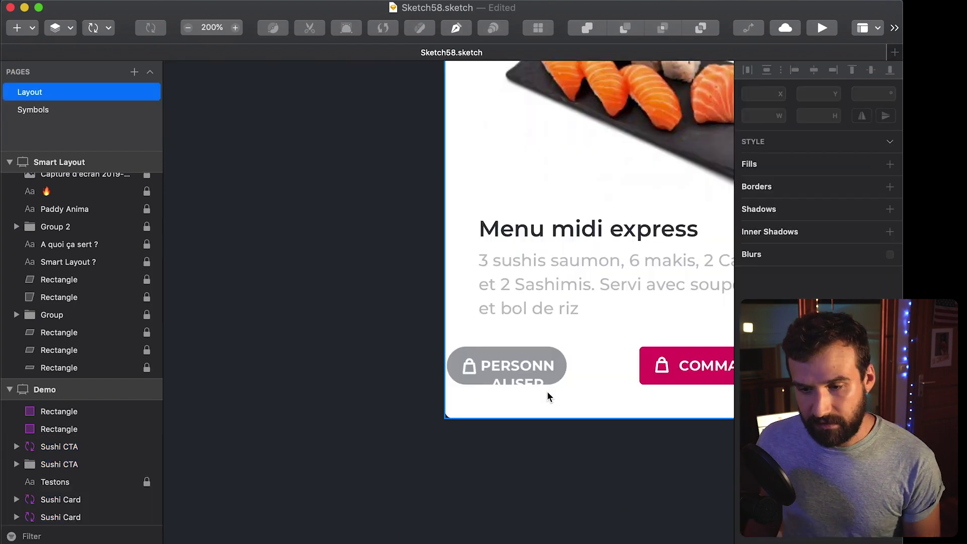
left_click_drag(520, 361, 524, 362)
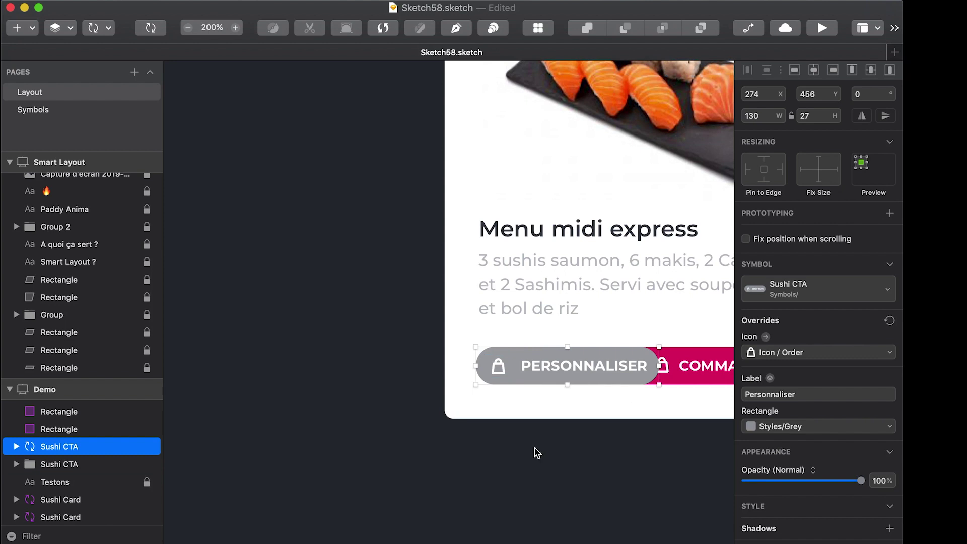
left_click(549, 448)
Replace the card's old COMMANDER button with a new Sushi CTA instance placed 6 px beside the PERSONNALISER button.
scroll(549, 448, "right", 5)
left_click(499, 379)
key("BackSpace")
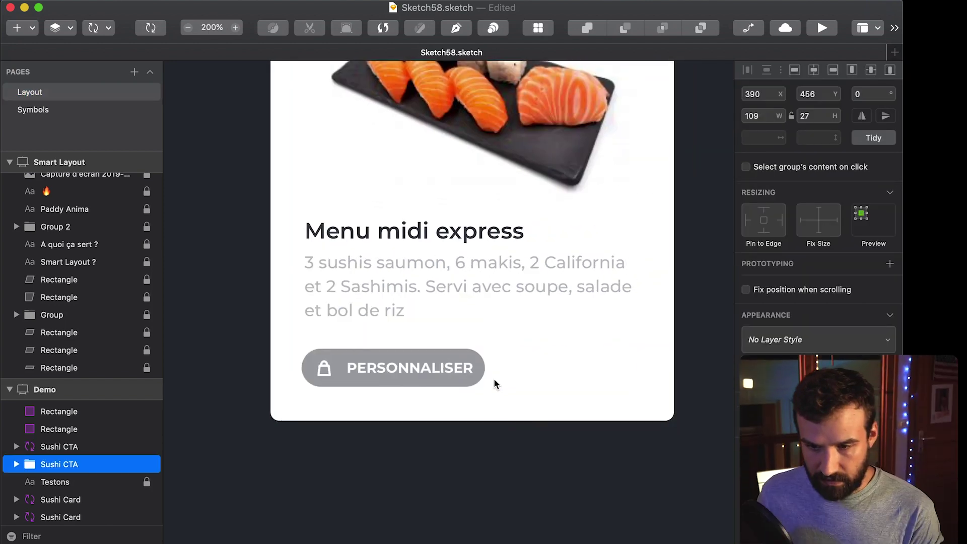
left_click(386, 377)
left_click(103, 27)
mouse_move(131, 48)
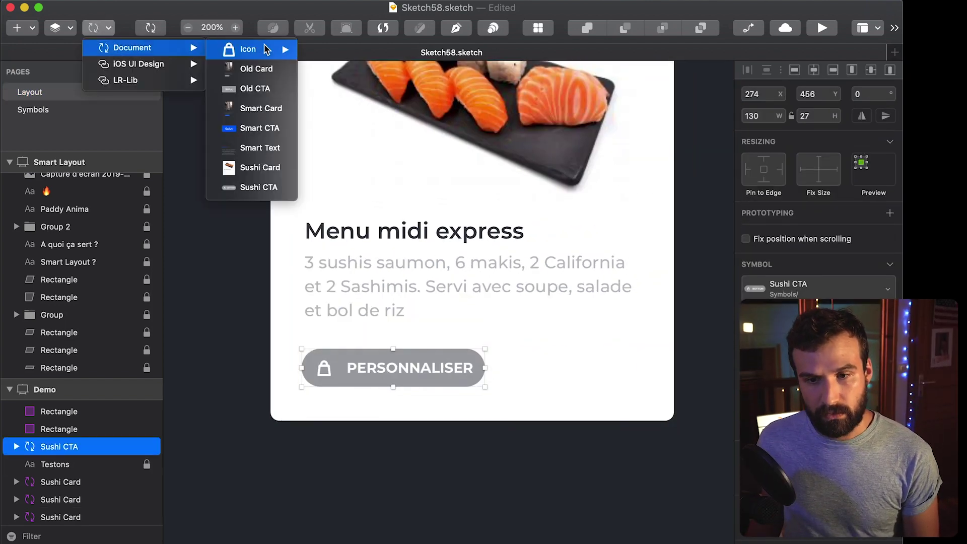
left_click(288, 128)
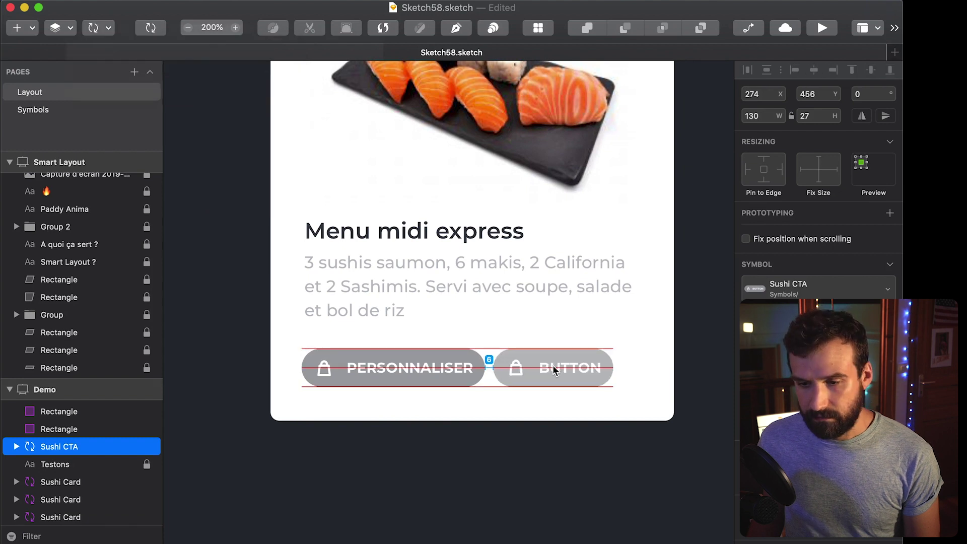
left_click(554, 367)
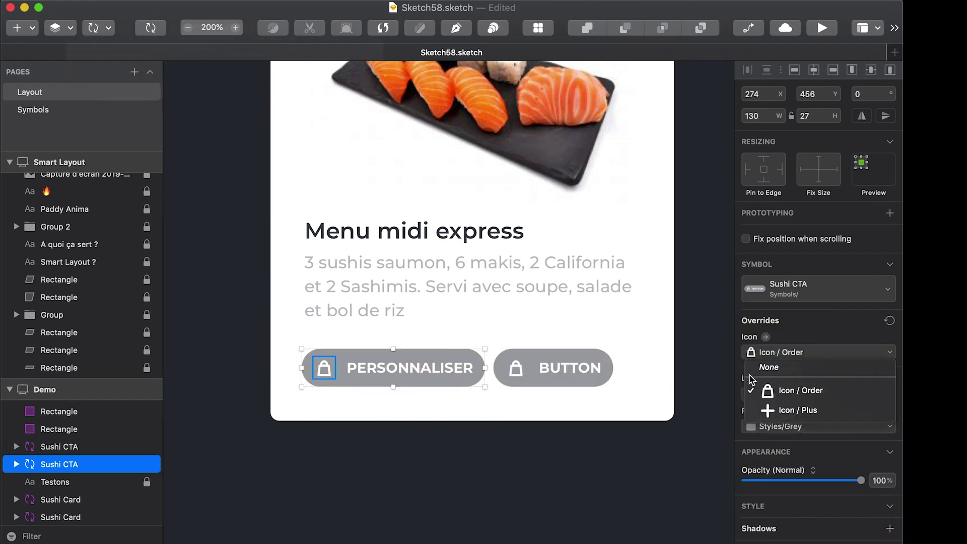
Remove the PERSONNALISER button's icon and give the new button the label "Ajouter", the Icon / Plus icon and the pink style.
key("Tab")
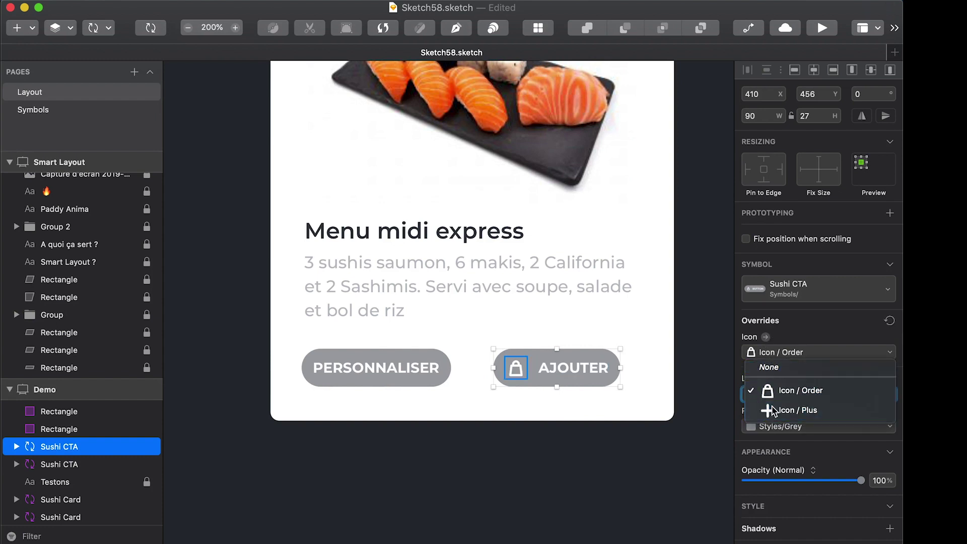
left_click(782, 464)
left_click(595, 441)
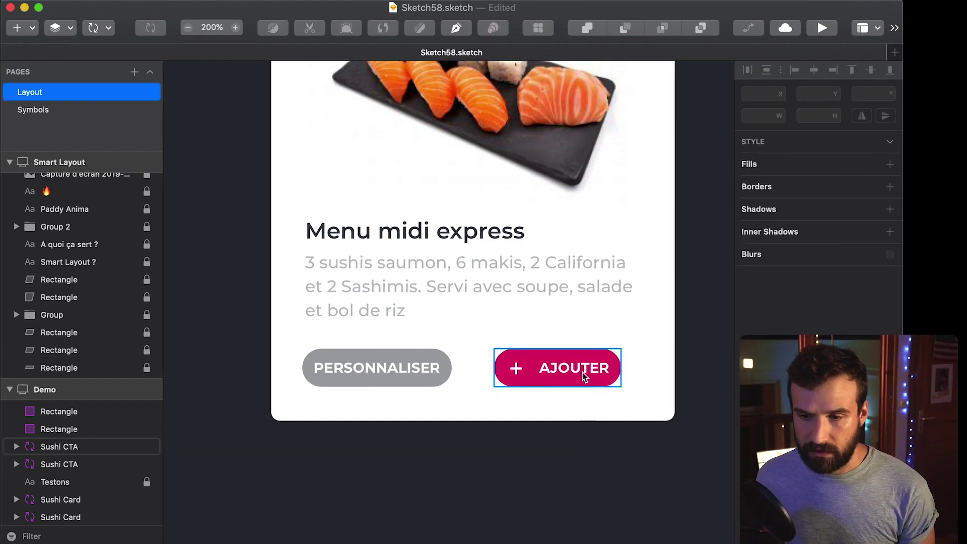
Open the Sushi CTA symbol master and set its rectangle's corner radius to 4.
key("super+plus")
left_click_drag(589, 472, 420, 444)
double_click(519, 400)
left_click(461, 366)
double_click(416, 404)
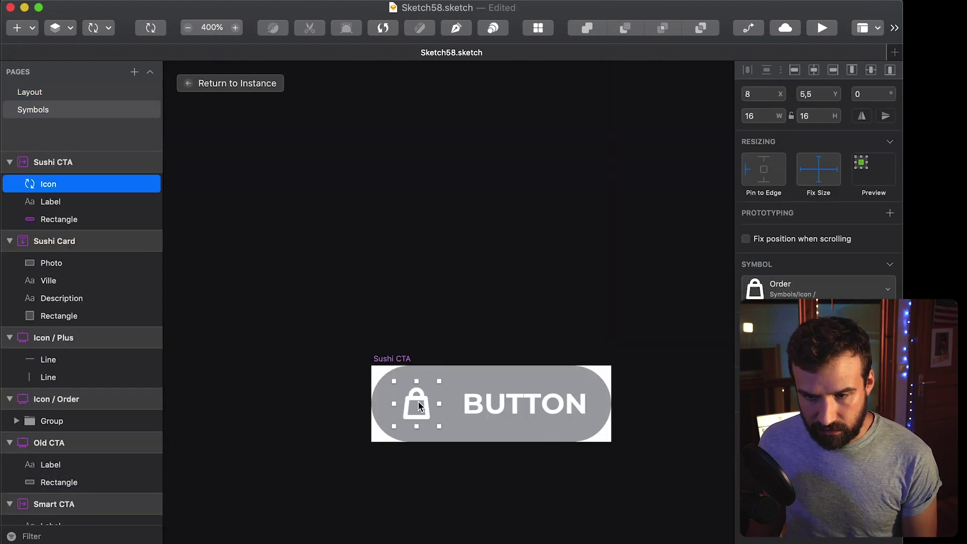
left_click(577, 410)
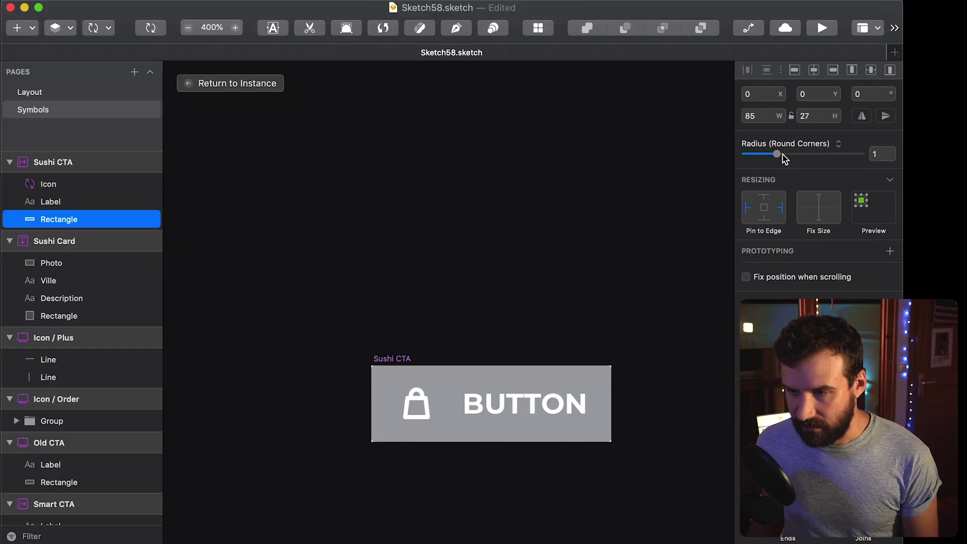
Move the Sushi CTA's label about 4 px closer to the icon and narrow the rectangle to 81 px.
left_click(524, 403)
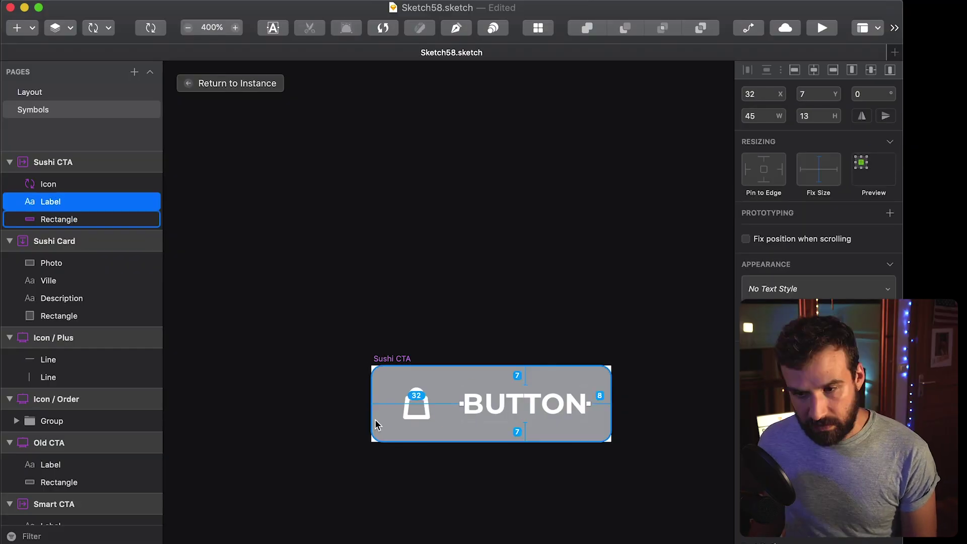
left_click_drag(473, 407, 464, 407)
left_click_drag(464, 407, 461, 407)
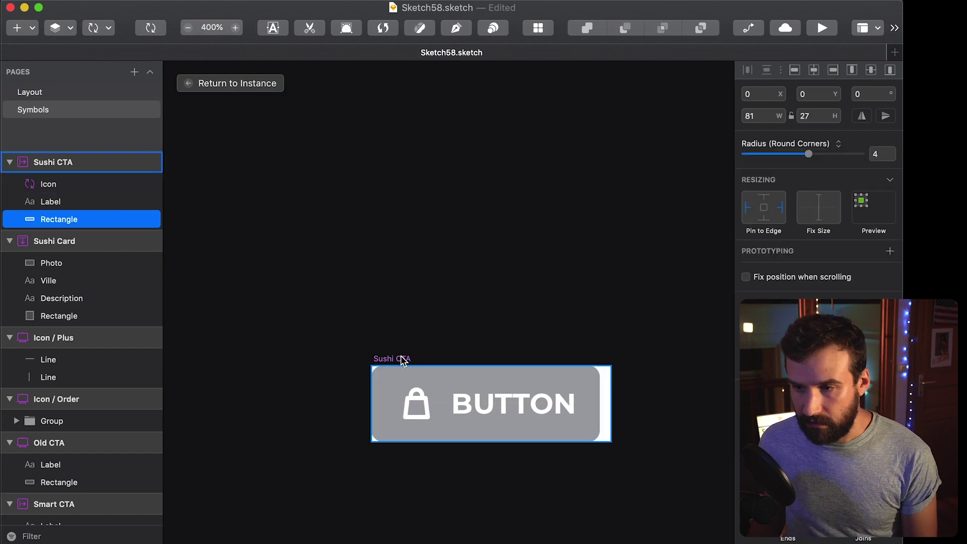
Fit the Sushi CTA symbol's artboard to its narrowed rectangle and return to the instance.
left_click(400, 358)
left_click(557, 260)
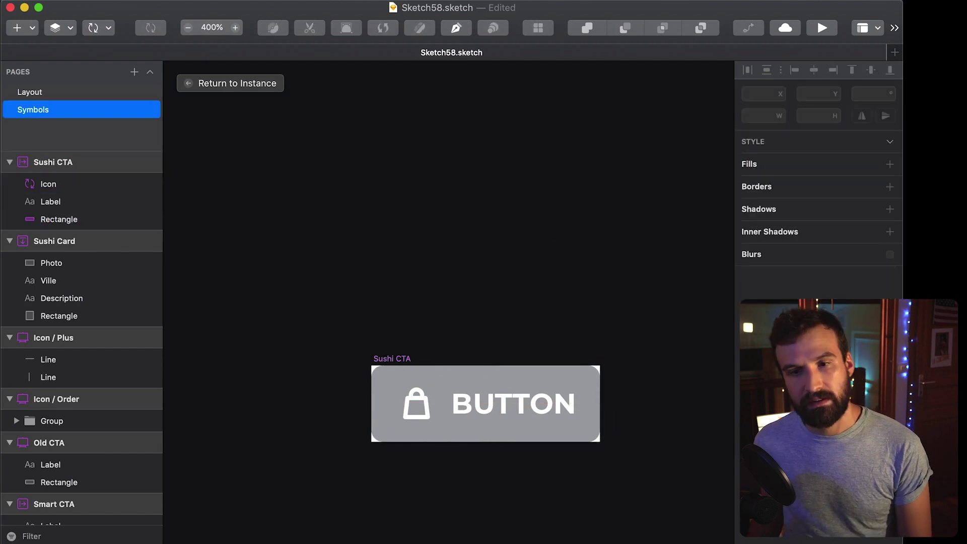
left_click(217, 84)
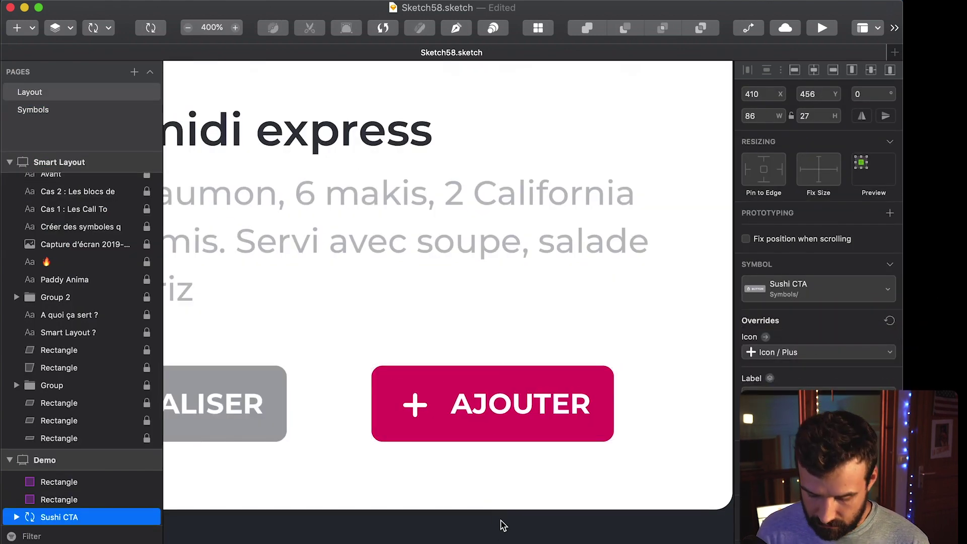
Swap the card's buttons, placing AJOUTER first at X 276 and PERSONNALISER 8 px after it.
key("super+minus")
left_click_drag(309, 367, 544, 360)
left_click_drag(417, 362, 238, 374)
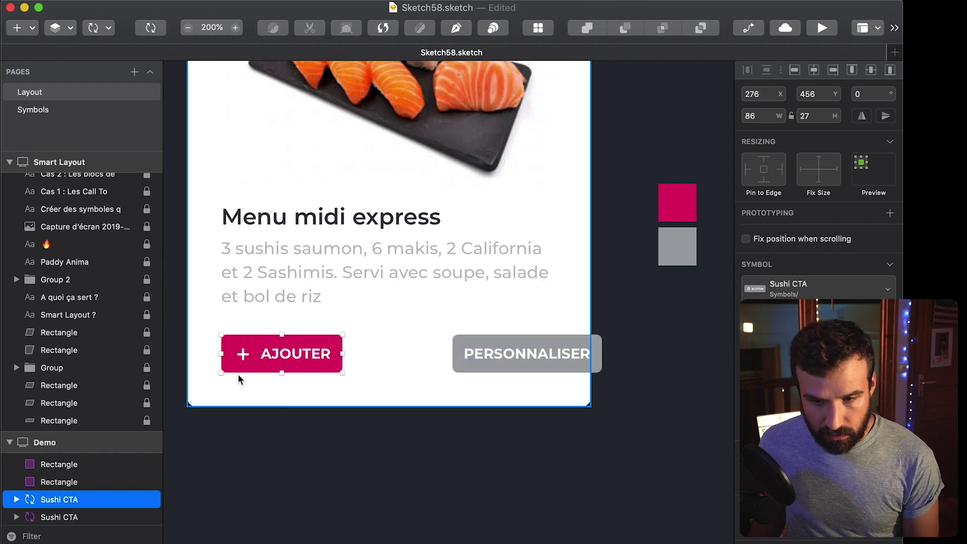
left_click_drag(505, 363, 404, 358)
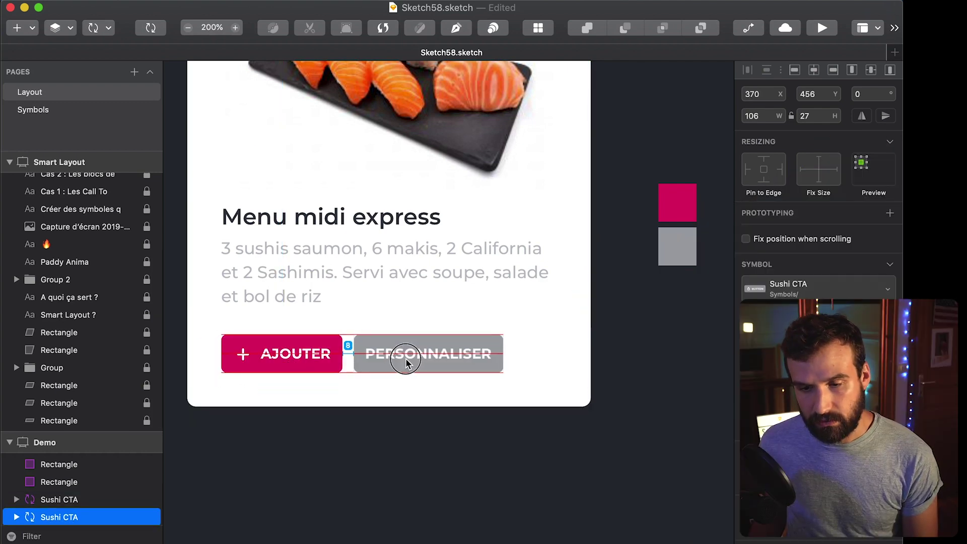
Copy the AJOUTER and PERSONNALISER buttons into the Sushi Card symbol master and position them below the description.
left_click(304, 363, "shift")
key("super+minus")
scroll(385, 446, "right", 5)
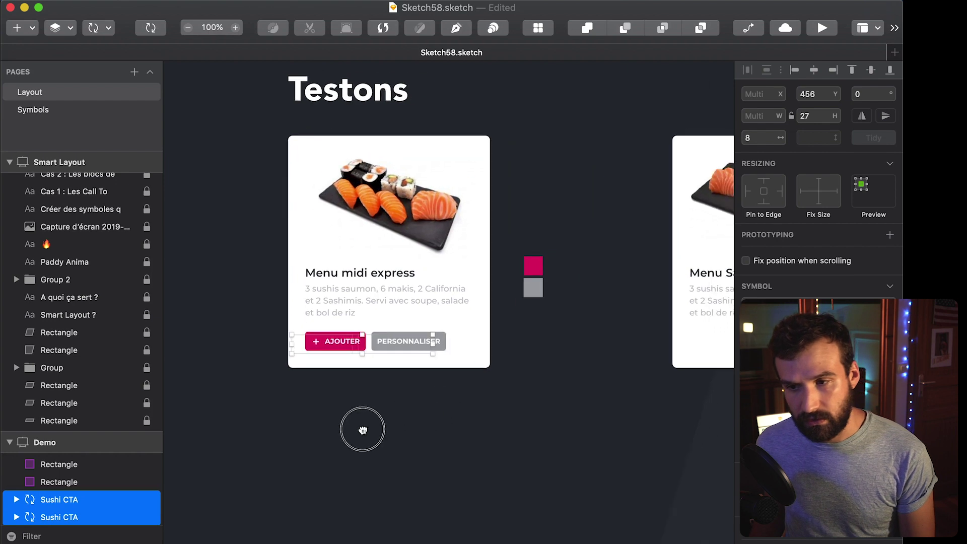
scroll(393, 373, "right", 5)
left_click(457, 315)
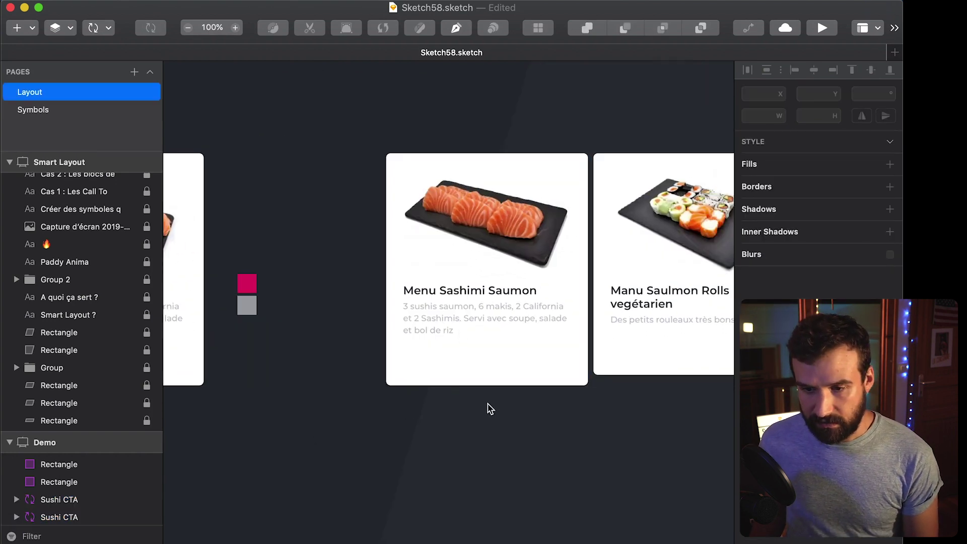
left_click(483, 367)
double_click(483, 367)
key("shift+Down")
key("shift+Down")
key("shift+Down")
key("shift+Down")
key("shift+Down")
key("shift+Down")
key("shift+Down")
key("shift+Down")
key("shift+Down")
key("shift+Down")
left_click_drag(378, 255, 352, 276)
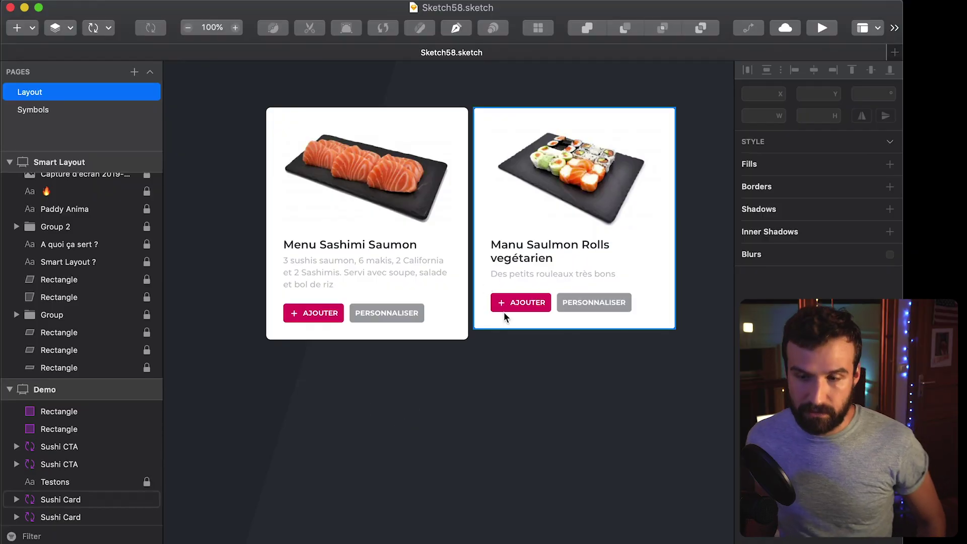
Override the pink button's label with "Commander" on the Menu Sashimi Saumon card.
left_click(311, 309)
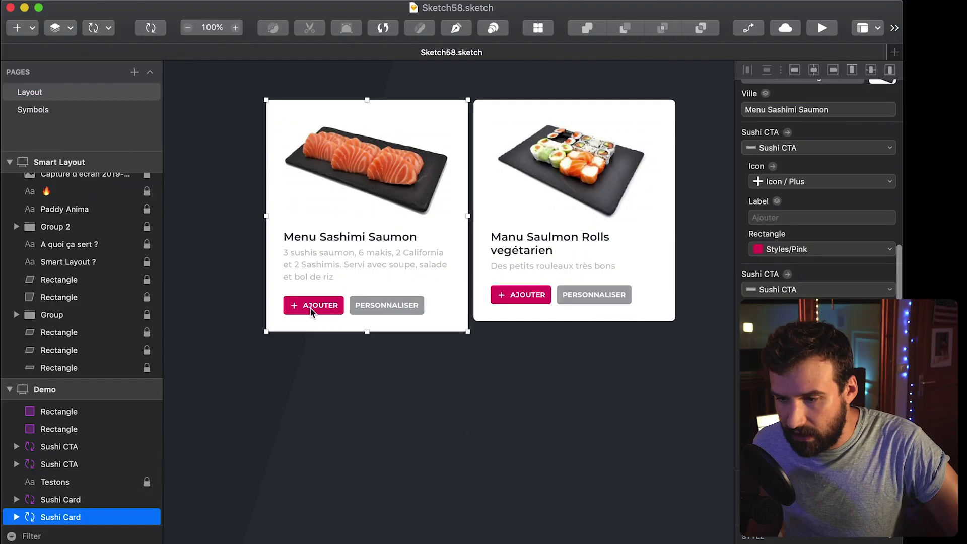
scroll(818, 302, "up", 1)
left_click(818, 236)
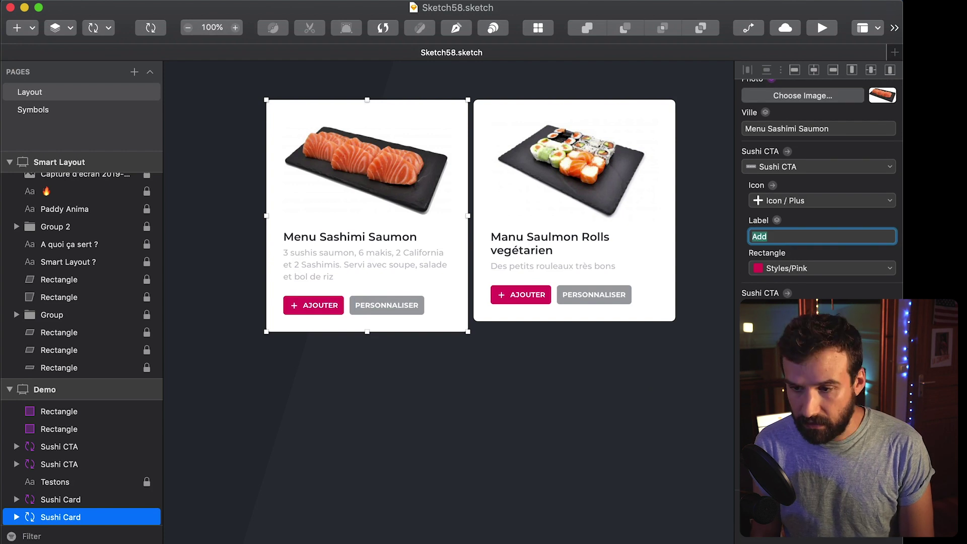
key("Return")
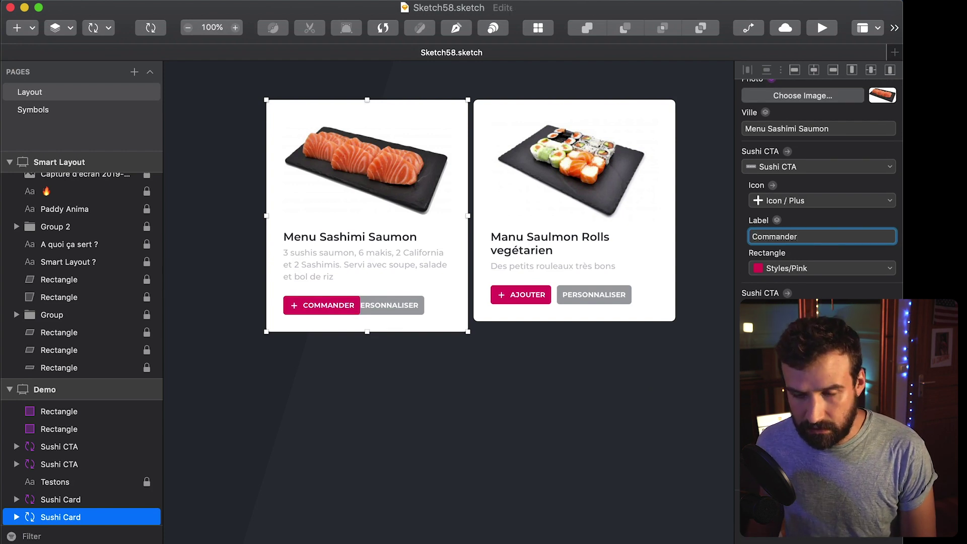
left_click(569, 381)
Open the Sushi Card symbol master and group its AJOUTER and PERSONNALISER buttons.
double_click(386, 300)
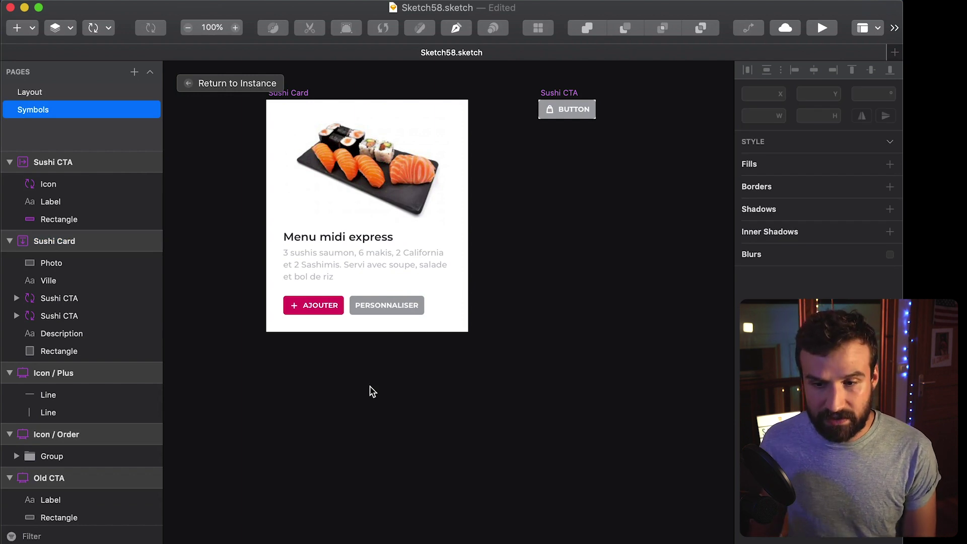
key("super+plus")
scroll(434, 406, "left", 5)
left_click(360, 343)
left_click(402, 343, "shift")
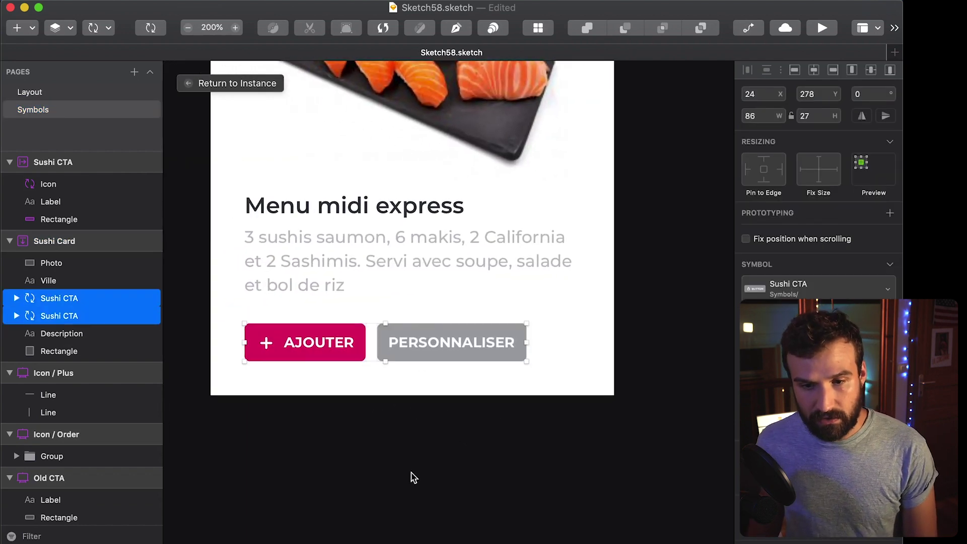
key("super+g")
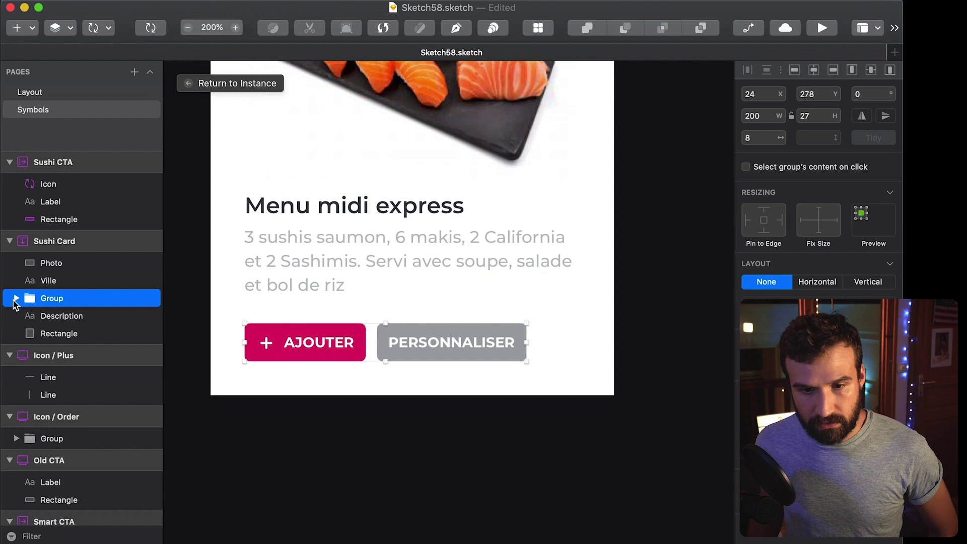
Give the button group a Horizontal layout and return to the card instance.
left_click(177, 372)
left_click(96, 300)
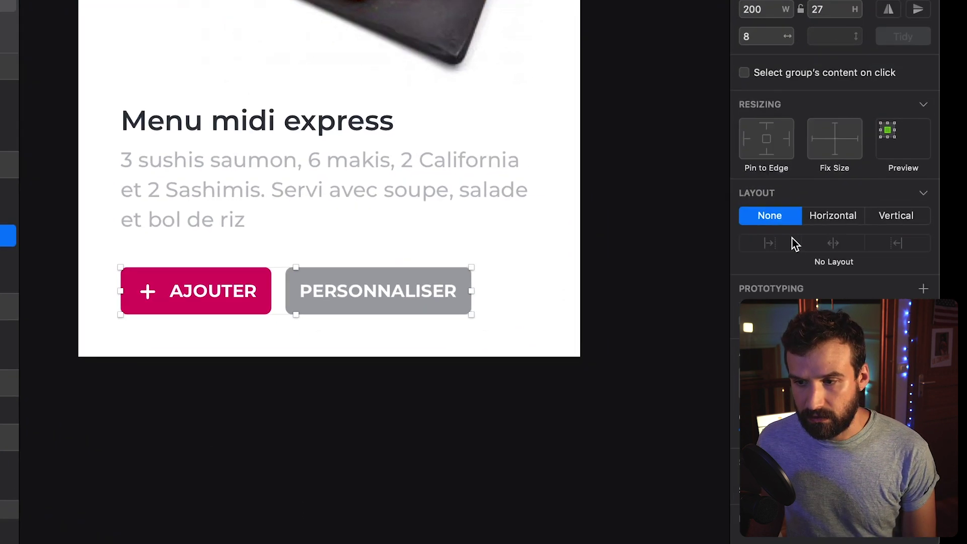
left_click(814, 283)
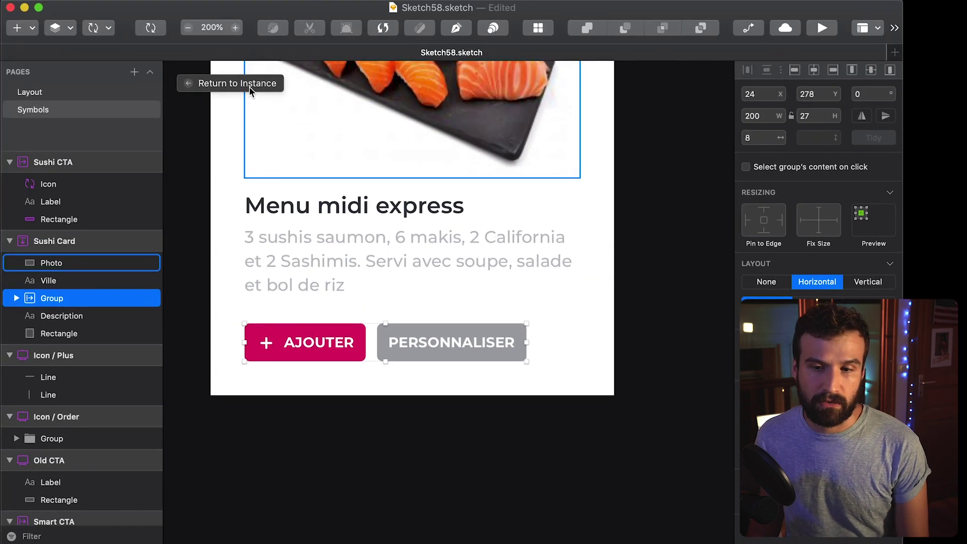
left_click(250, 83)
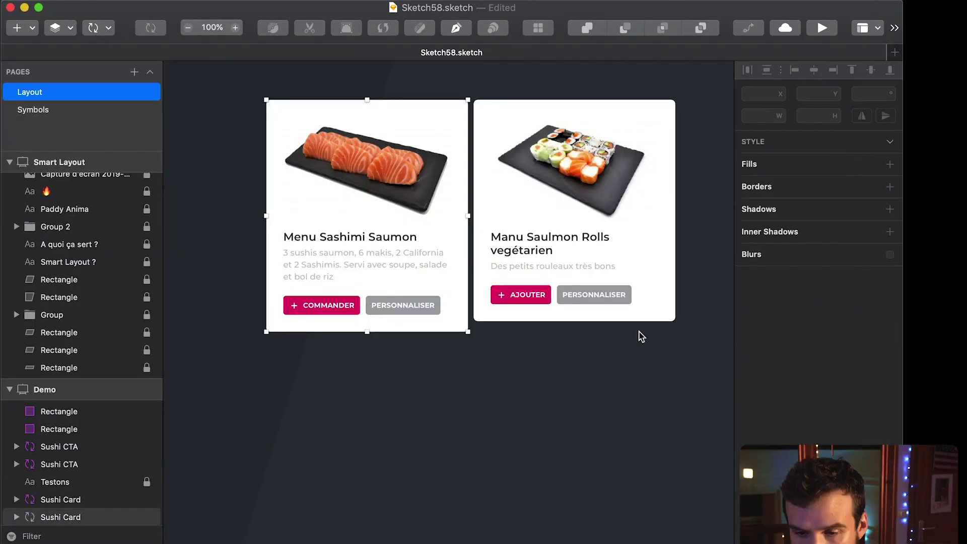
Test another label on the Menu Sashimi Saumon card's pink button and restore "Commander".
left_click(806, 496)
type("a")
key("super+a")
type("Commander")
key("Return")
left_click(432, 426)
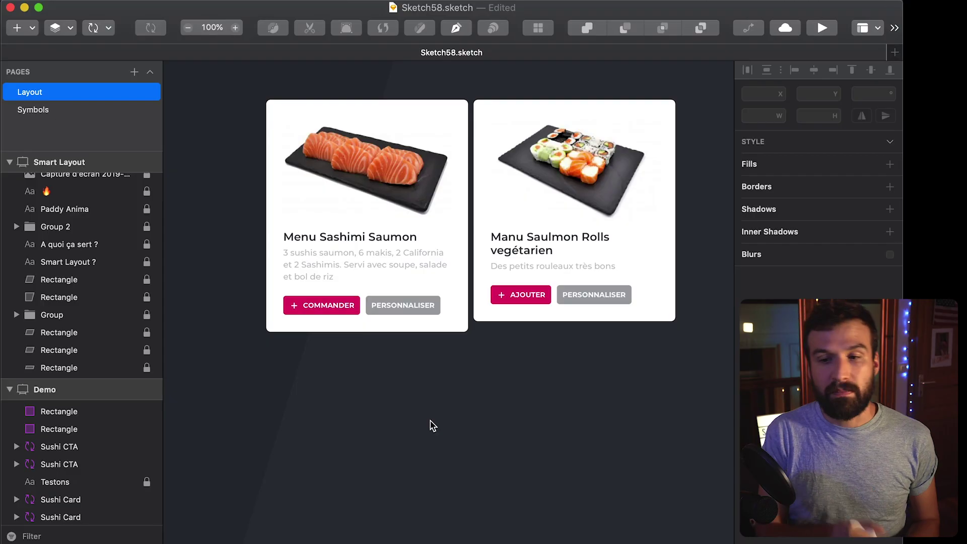
key("super+minus")
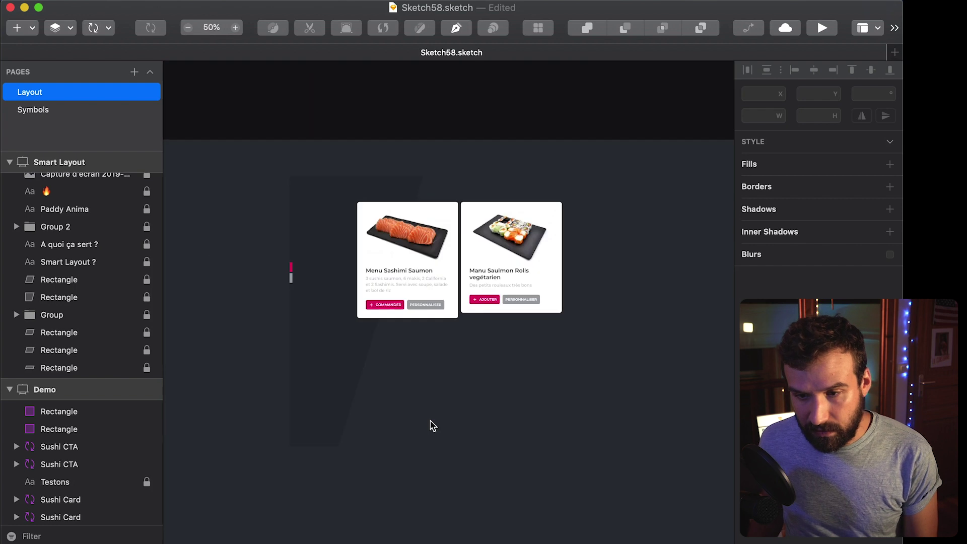
left_click(428, 298)
left_click(502, 254, "shift")
left_click_drag(503, 254, 509, 429)
key("super+z")
Duplicate the Menu Sashimi Saumon card and place the copy just after the Manu Saulmon Rolls vegétarien card.
left_click(385, 260)
left_click_drag(386, 260, 587, 245)
left_click(602, 361)
Change the duplicated card's pink button label to "ADD" and remove that button from the card.
scroll(602, 362, "right", 5)
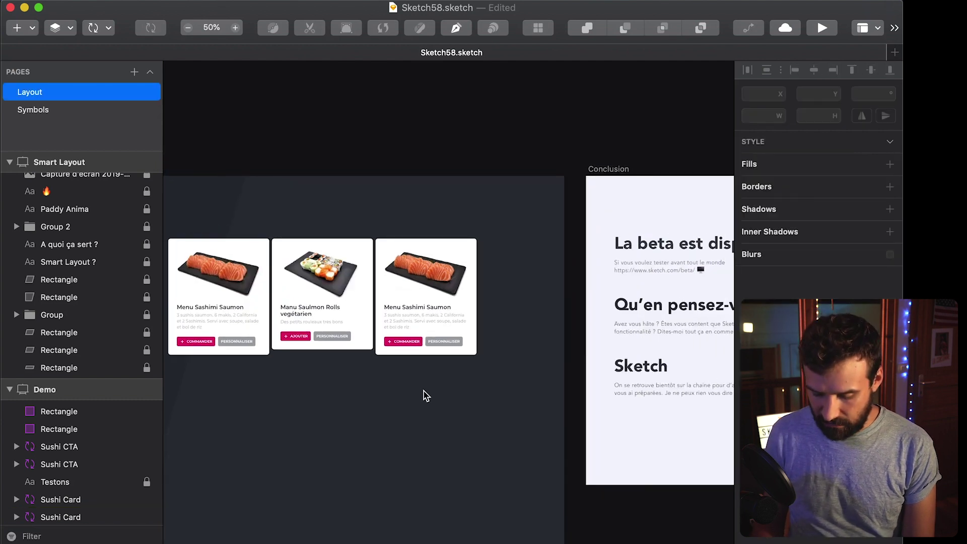
key("super+plus")
left_click(425, 395)
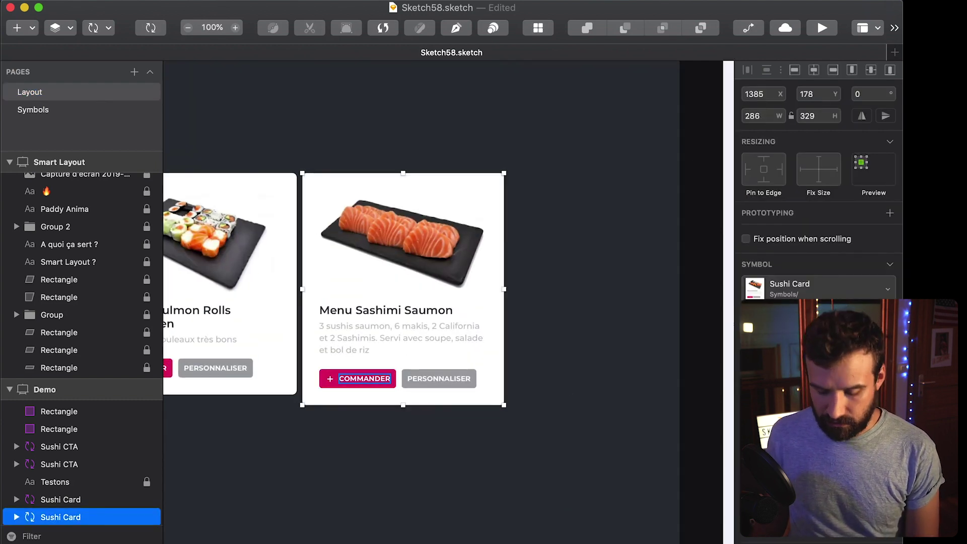
type("ADD")
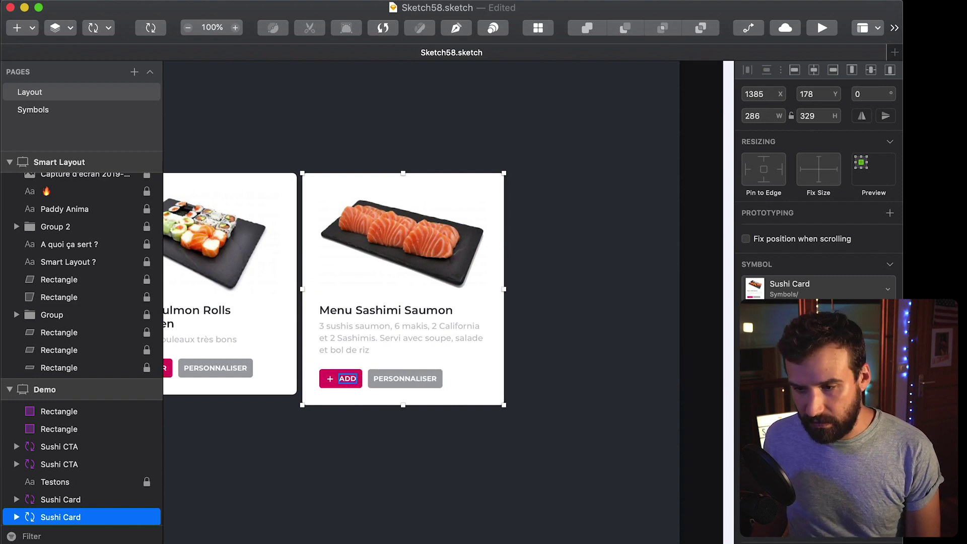
scroll(818, 312, "down", 3)
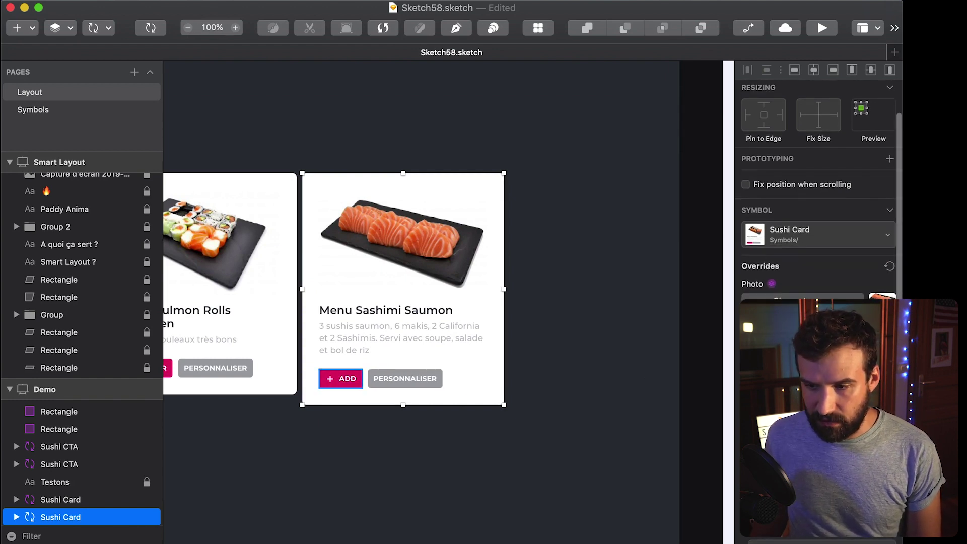
left_click(527, 461)
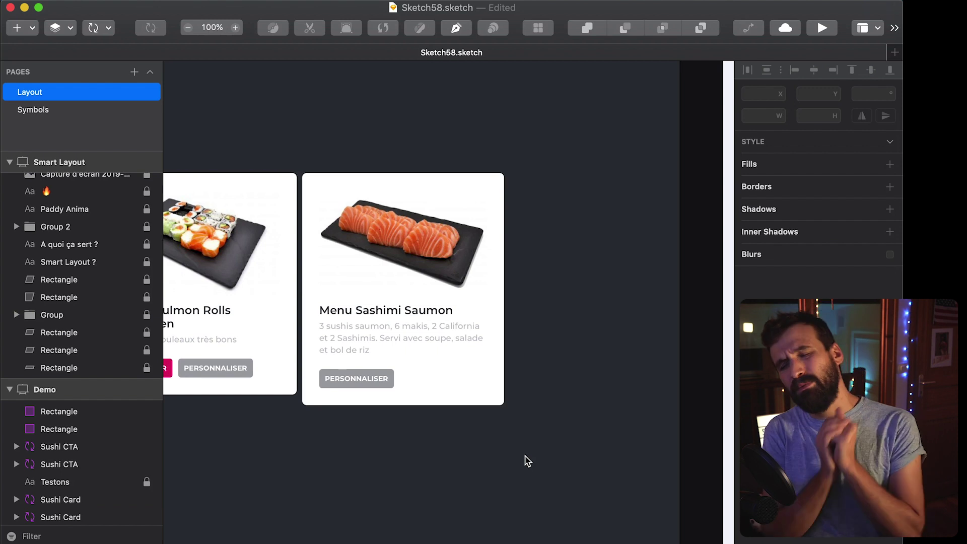
Replace the duplicated card's photo with the image of salmon nigiri on a slate plate.
left_click(500, 384)
left_click(597, 280)
left_click(499, 294)
left_click(558, 254)
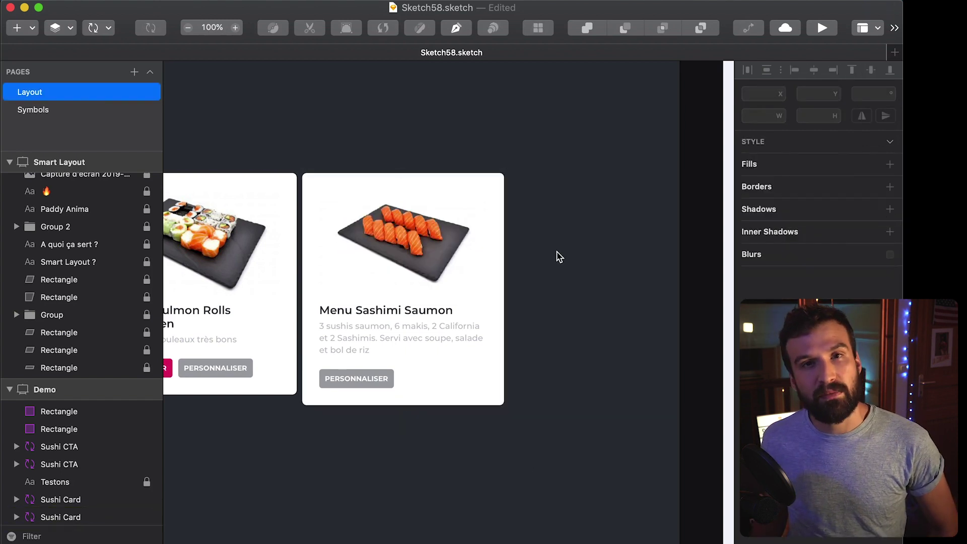